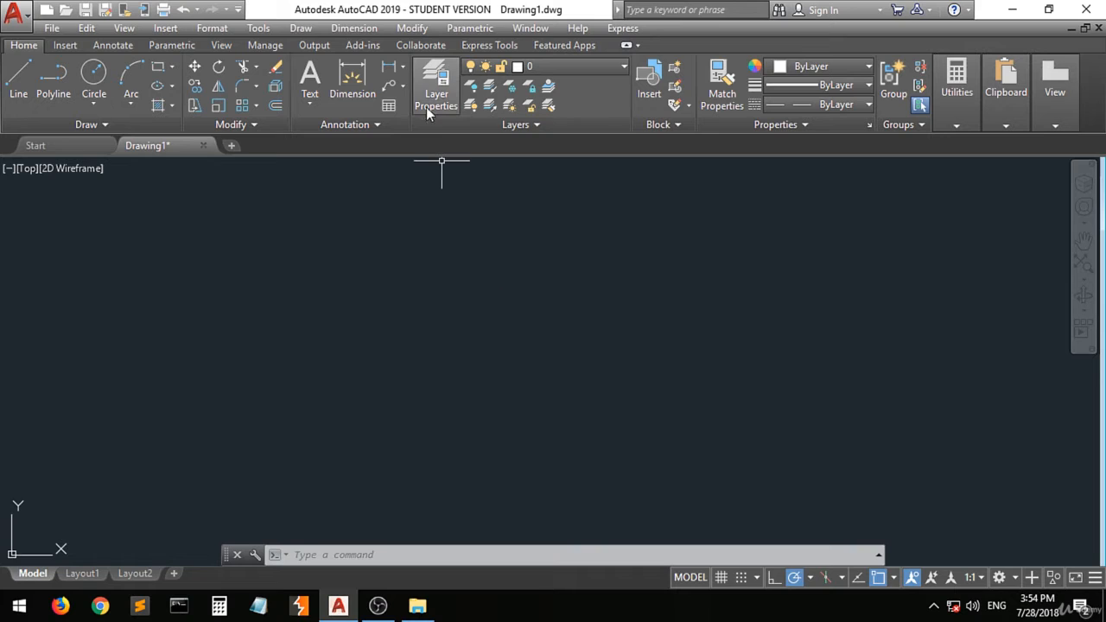
Step: Thaw the frozen drawing layer in all viewports
left_click(615, 67)
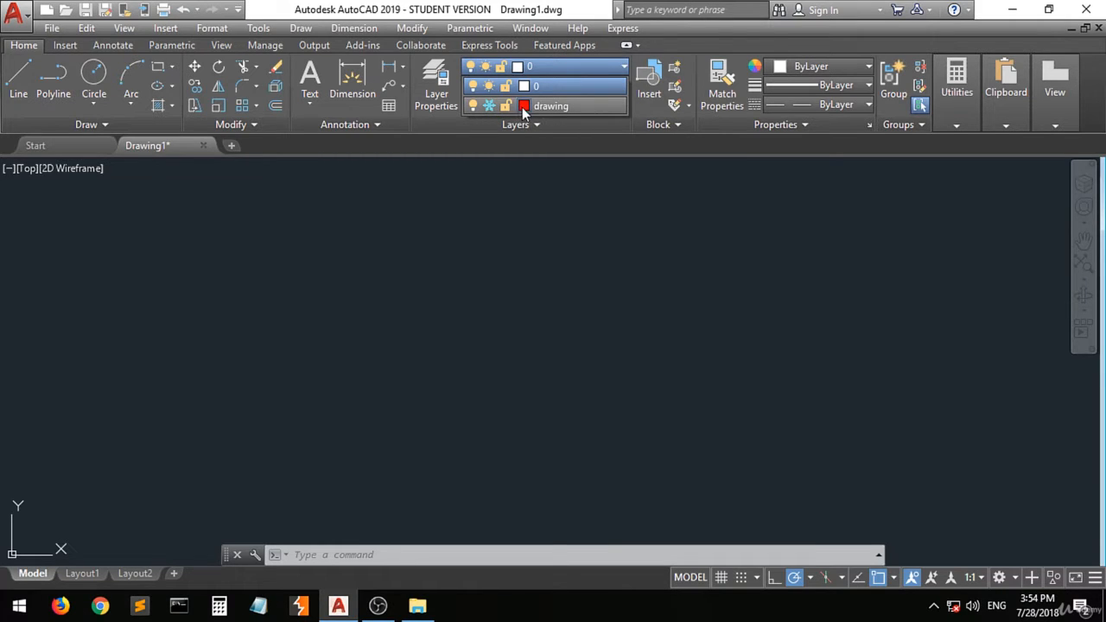
left_click(473, 106)
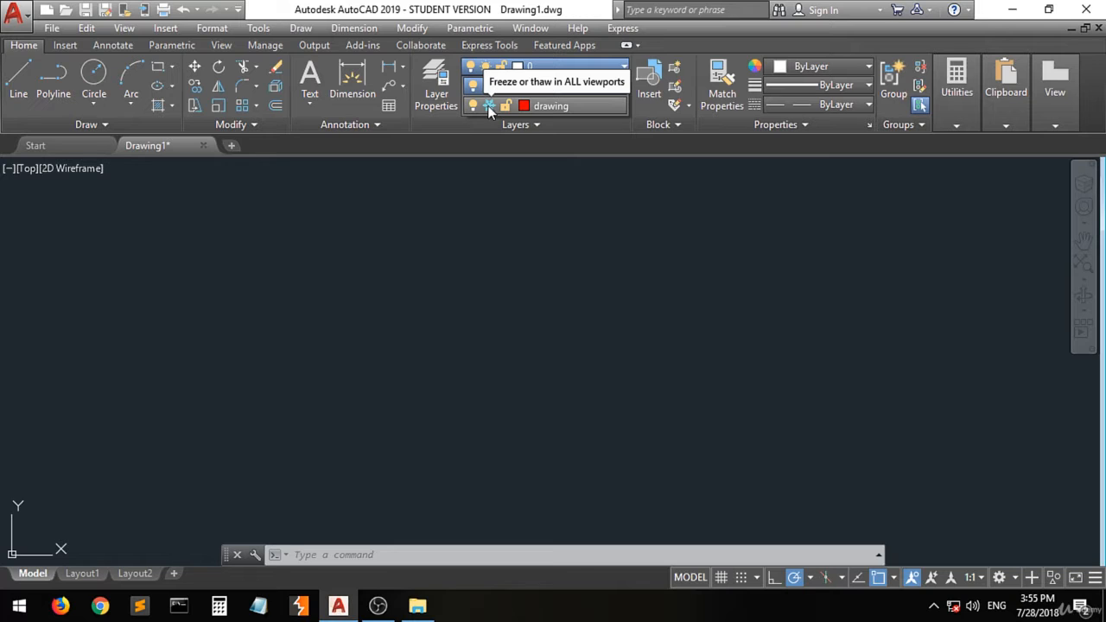
left_click(489, 106)
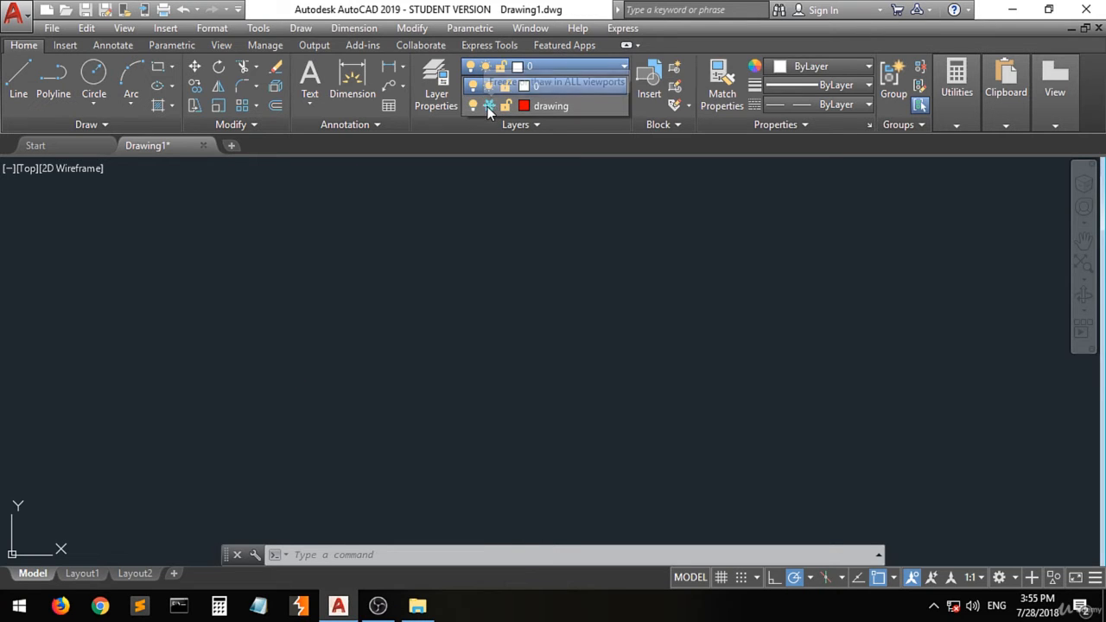
left_click(488, 107)
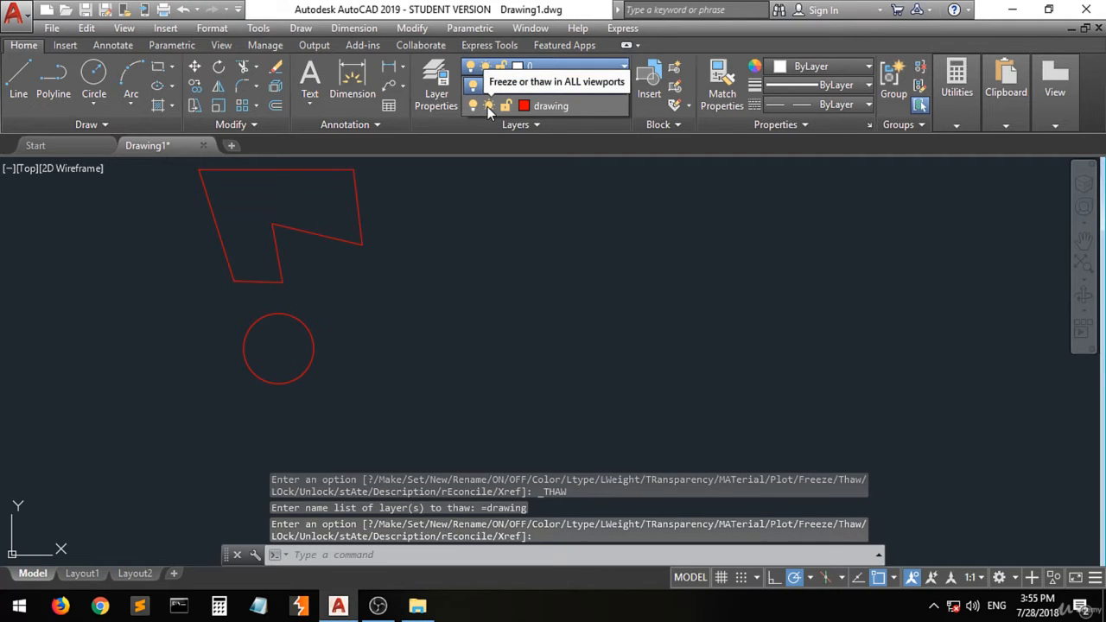
Step: Freeze the drawing layer again and thaw it once more
left_click(487, 107)
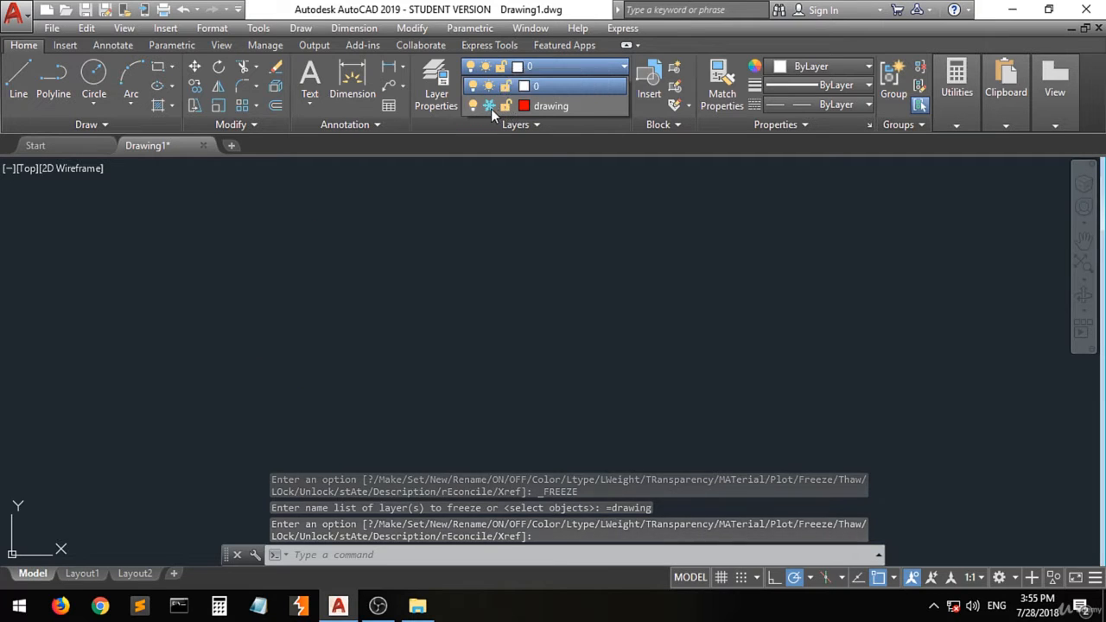
left_click(490, 107)
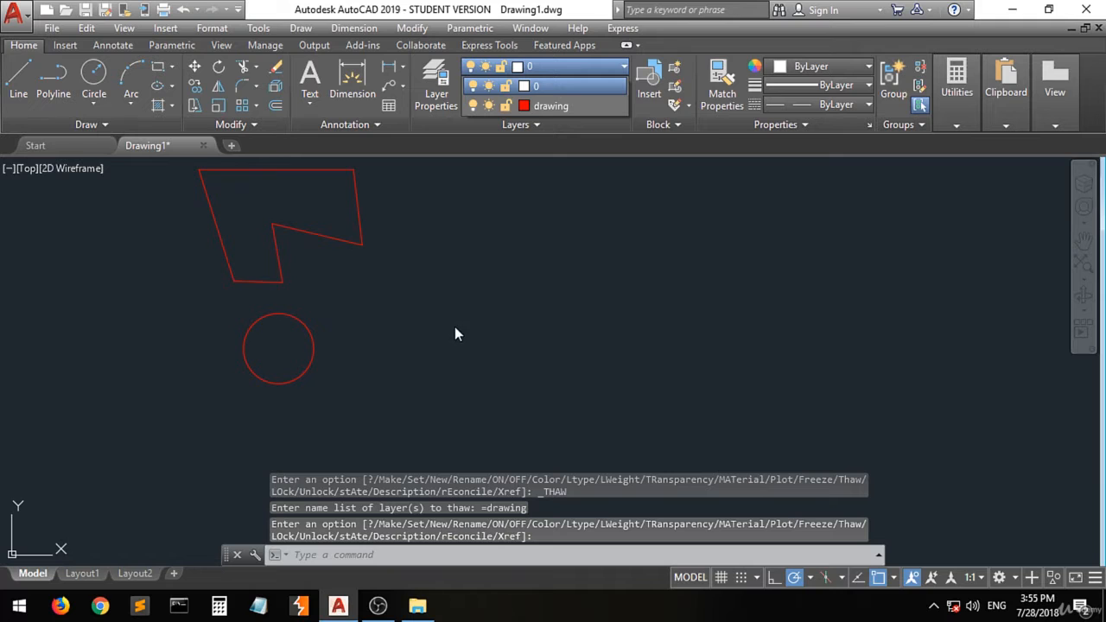
left_click(619, 66)
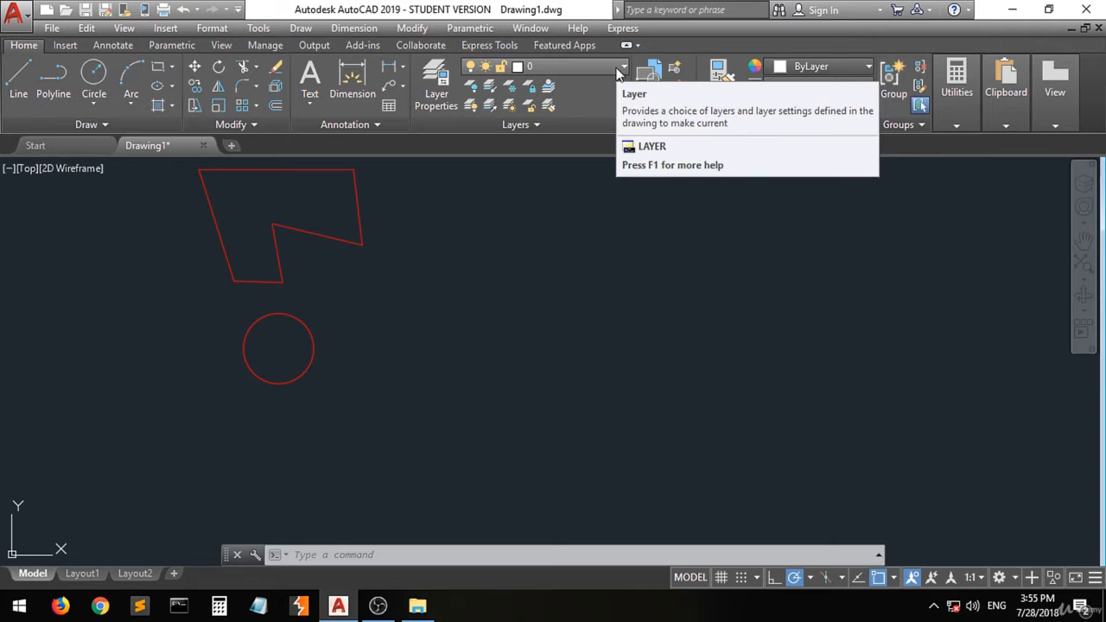
Step: Make drawing the current layer and switch the current layer back to 0
left_click(617, 69)
left_click(574, 107)
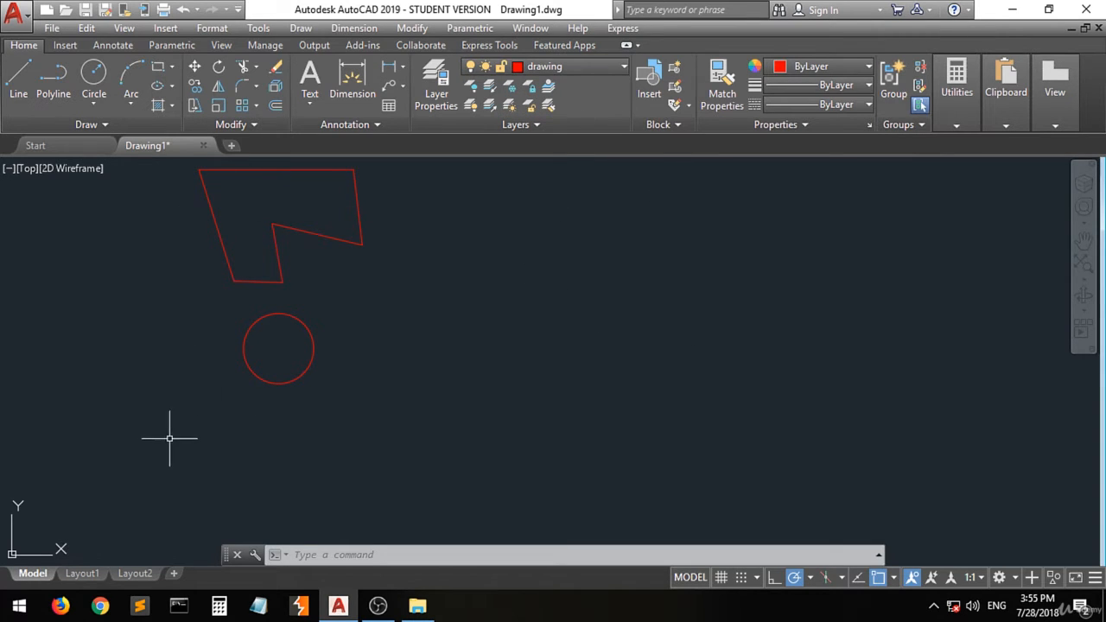
left_click(597, 66)
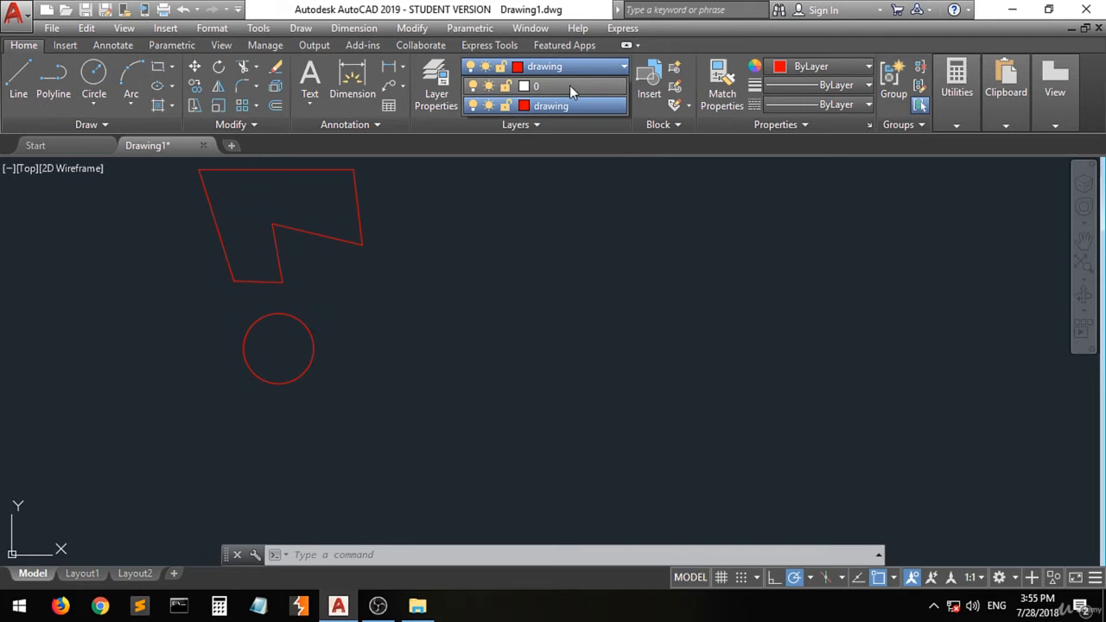
left_click(568, 86)
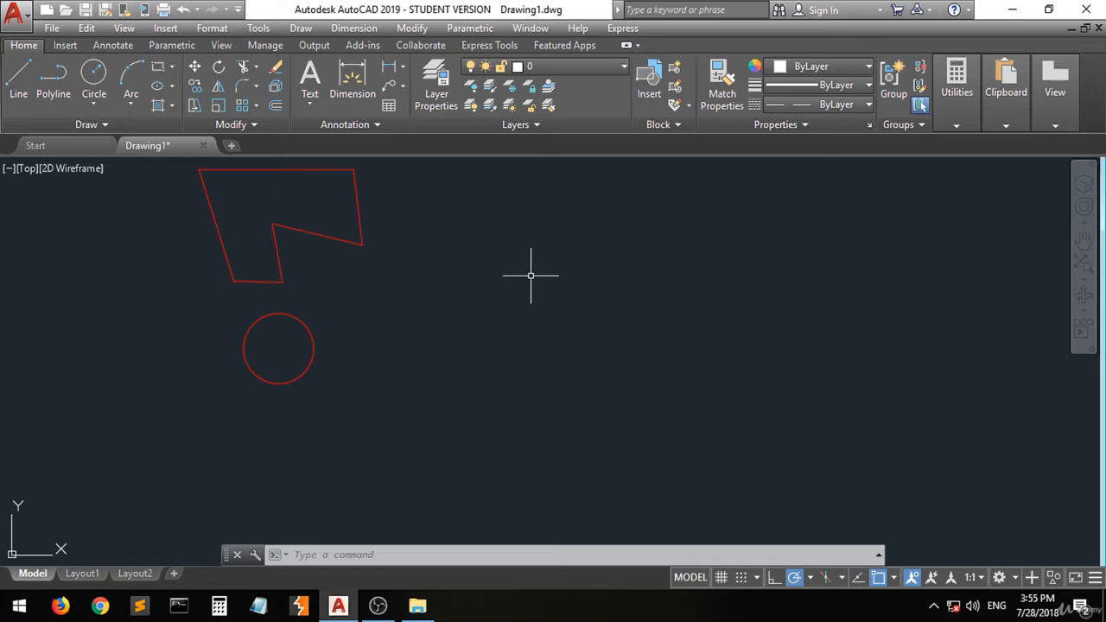
Step: Draw a closed four-sided shape with the Line tool on layer 0, to the right of the red polygon and circle
left_click(18, 74)
left_click(505, 422)
left_click(637, 251)
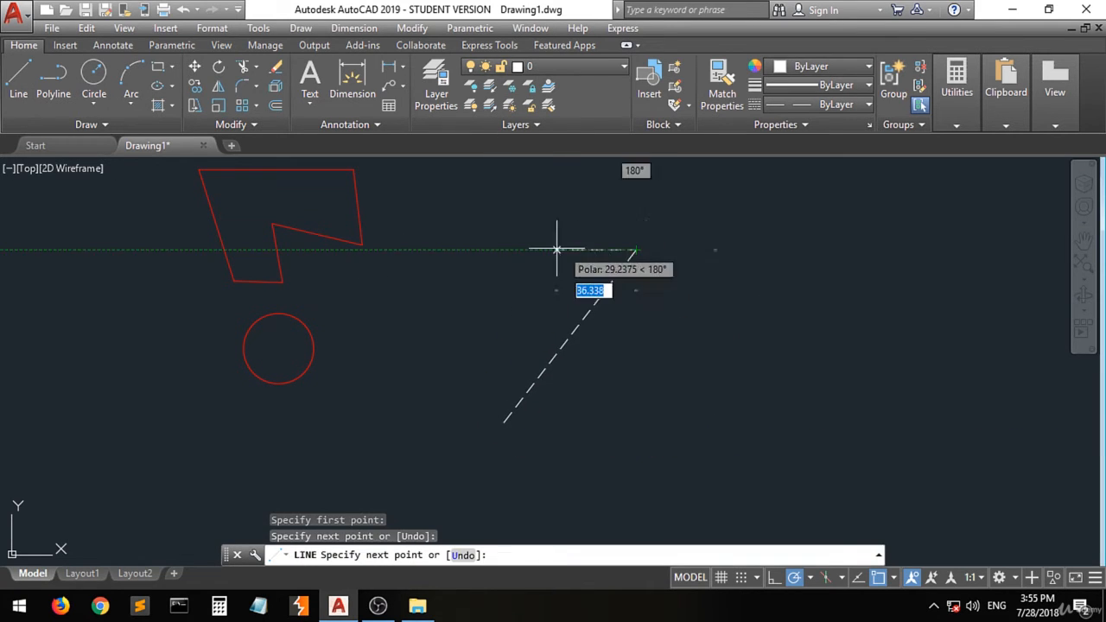
left_click(503, 251)
left_click(467, 372)
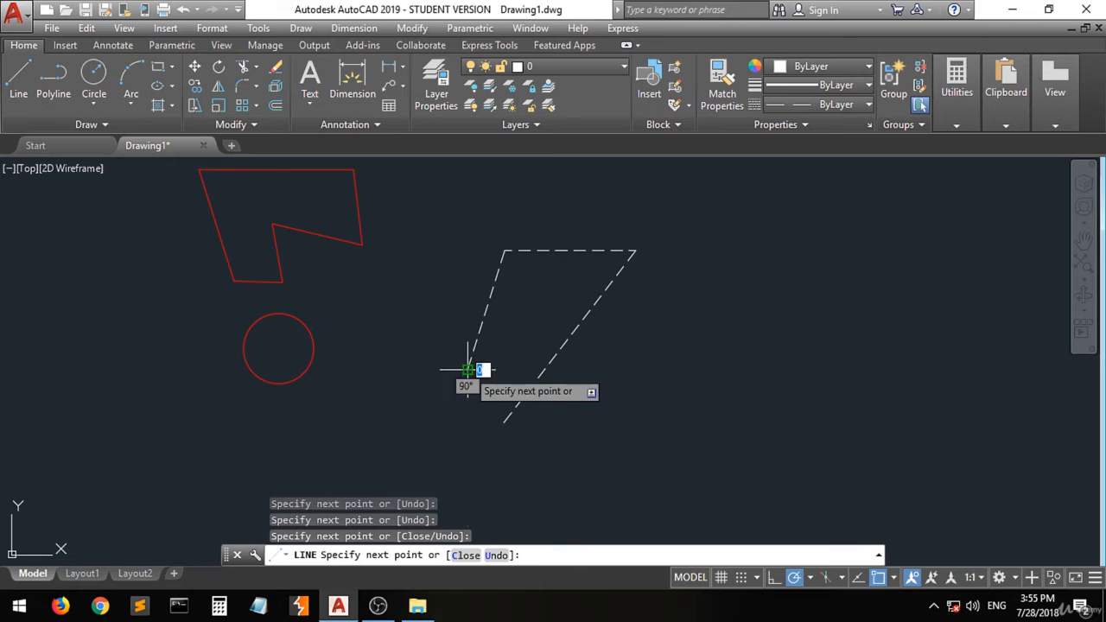
left_click(505, 422)
key("Return")
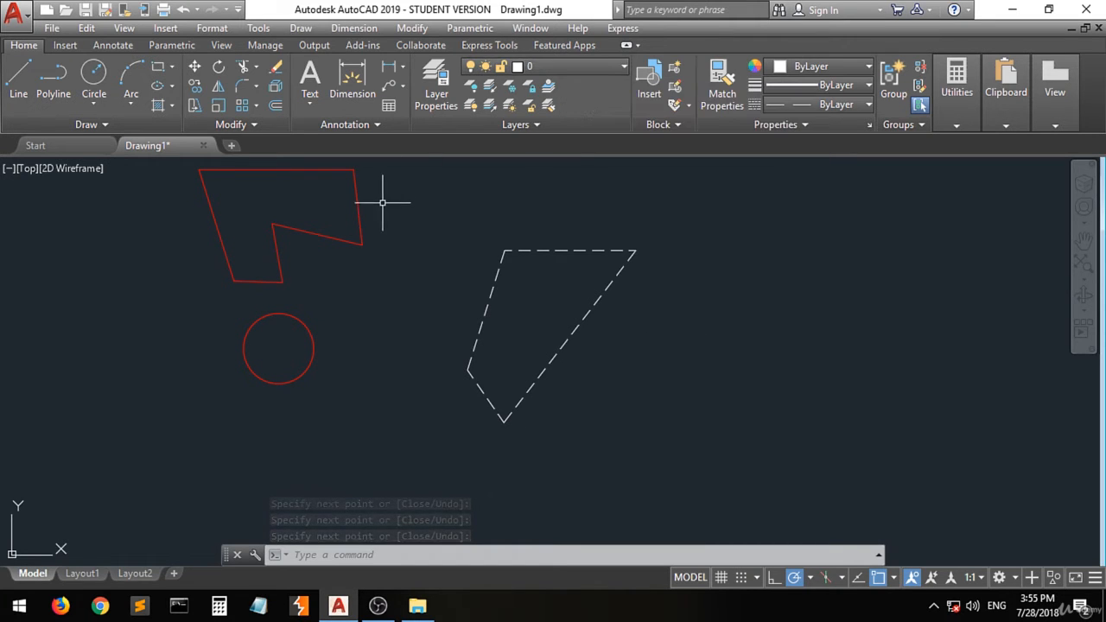
Step: Make drawing the current layer and draw a closed four-sided line shape between the circle and the dashed shape, slightly lower
left_click(609, 69)
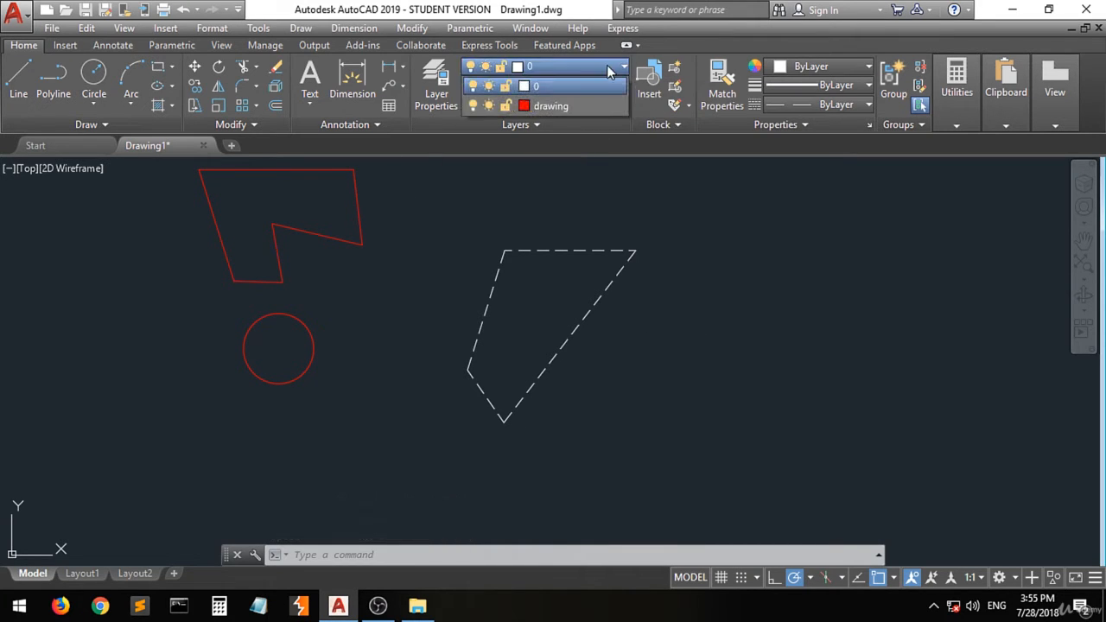
left_click(586, 105)
left_click(17, 78)
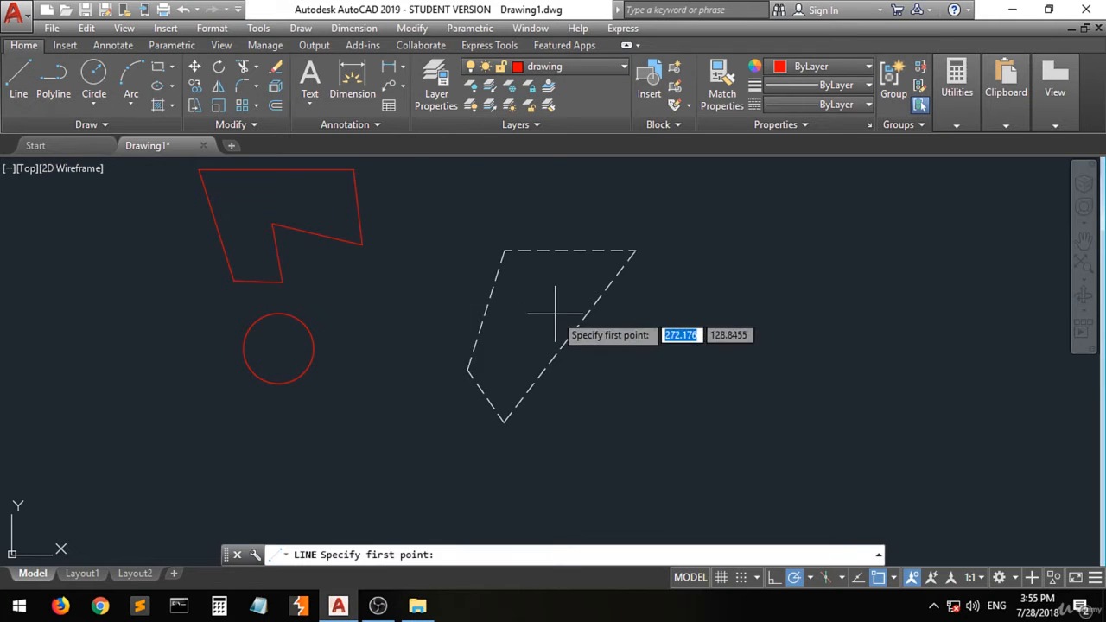
left_click(402, 374)
left_click(375, 450)
left_click(478, 466)
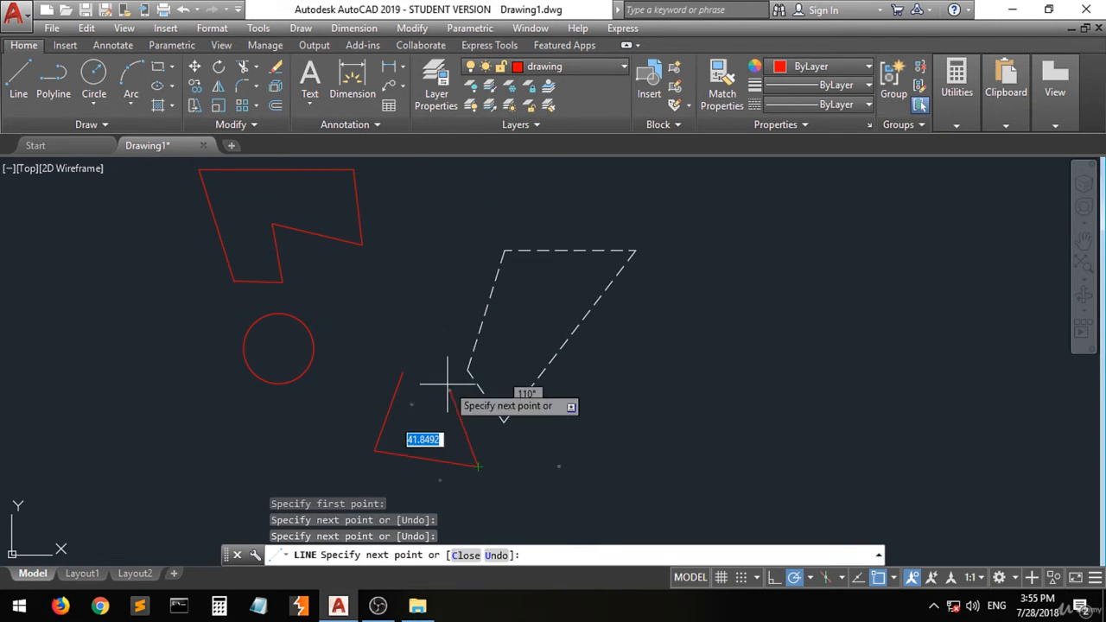
left_click(442, 361)
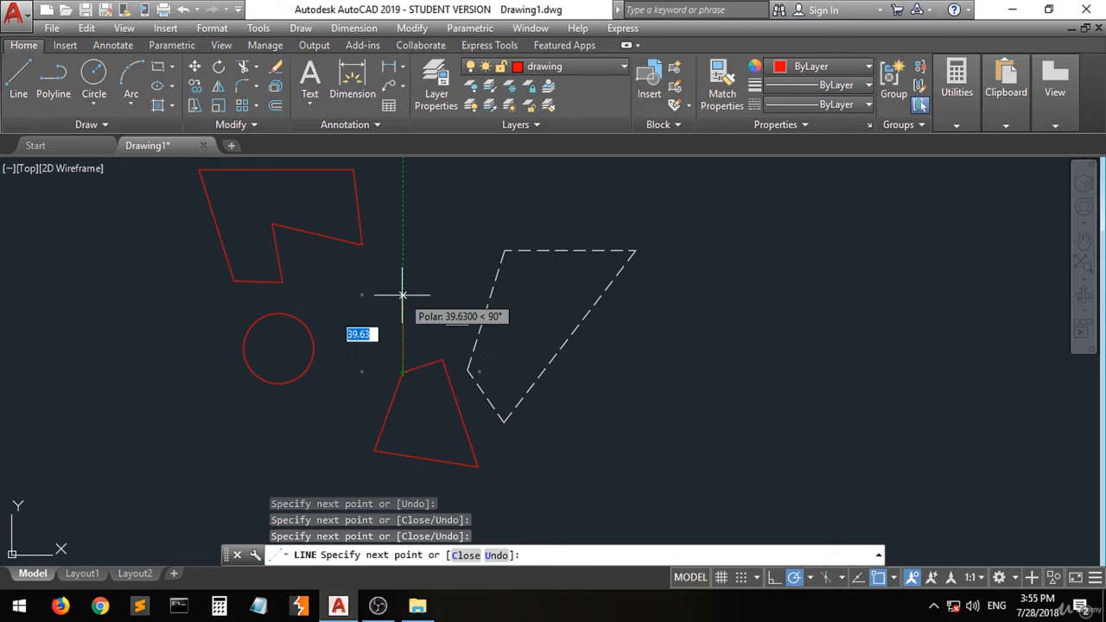
key("Return")
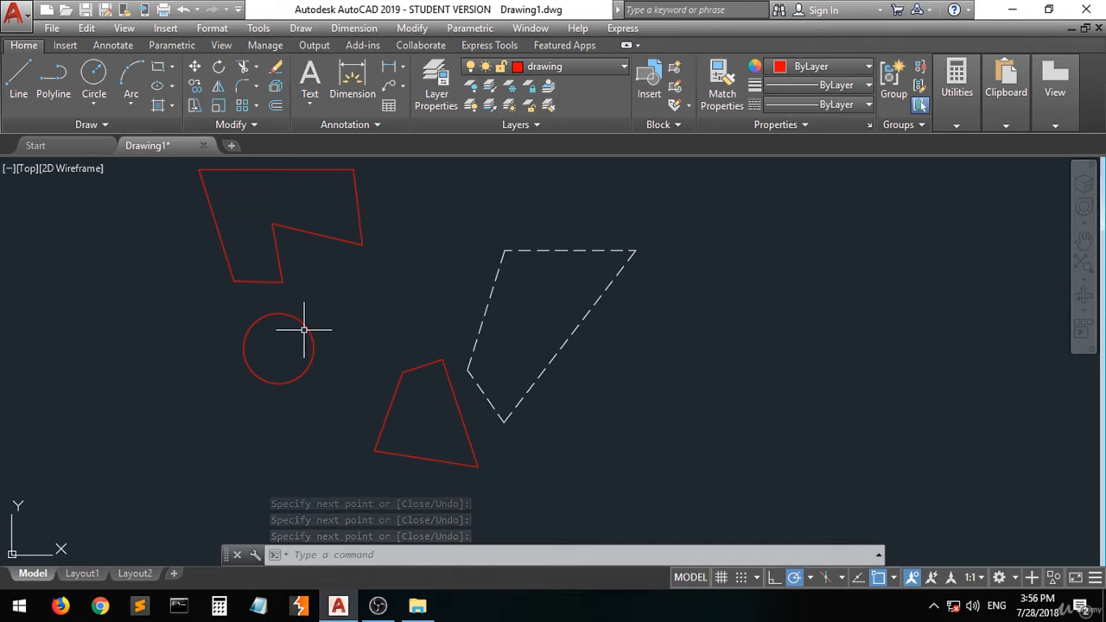
Step: Move the red circle to layer 0
left_click(329, 306)
left_click(260, 389)
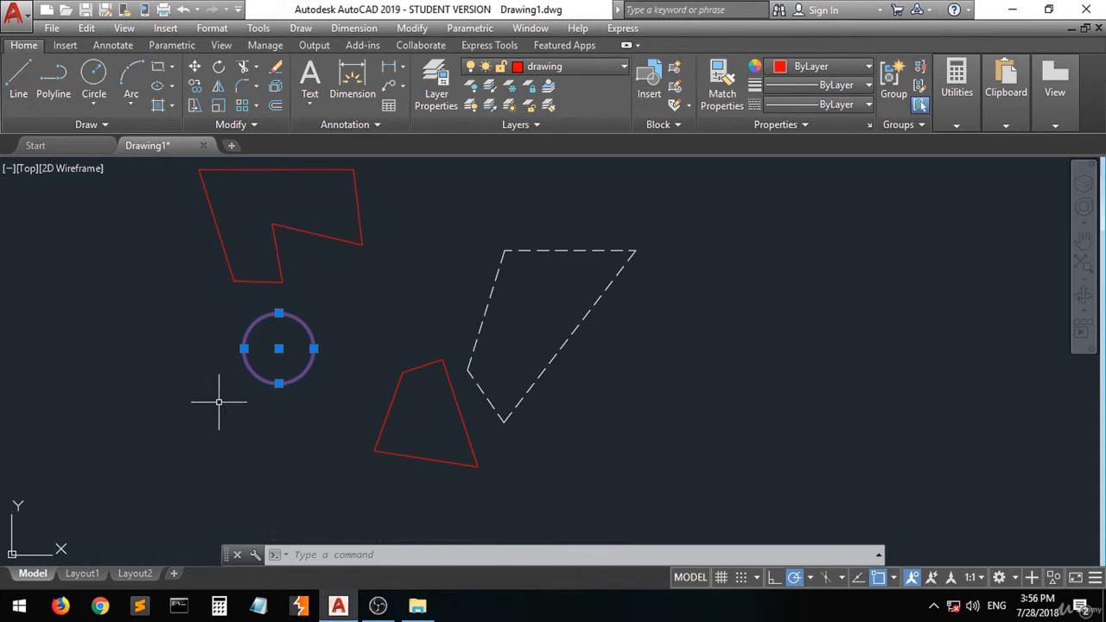
left_click(606, 65)
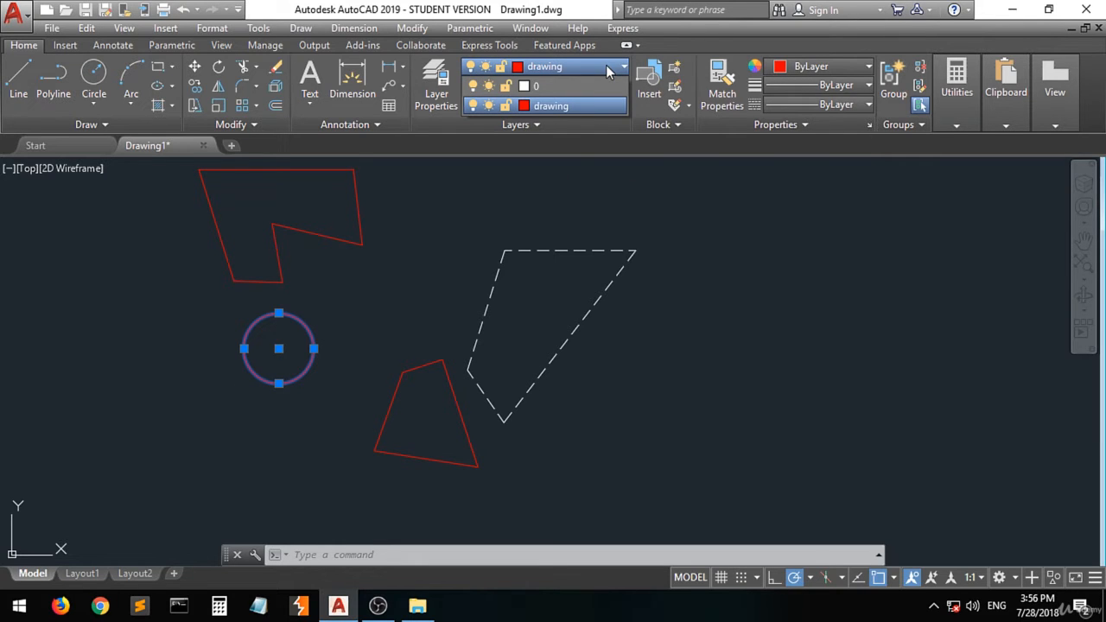
left_click(554, 86)
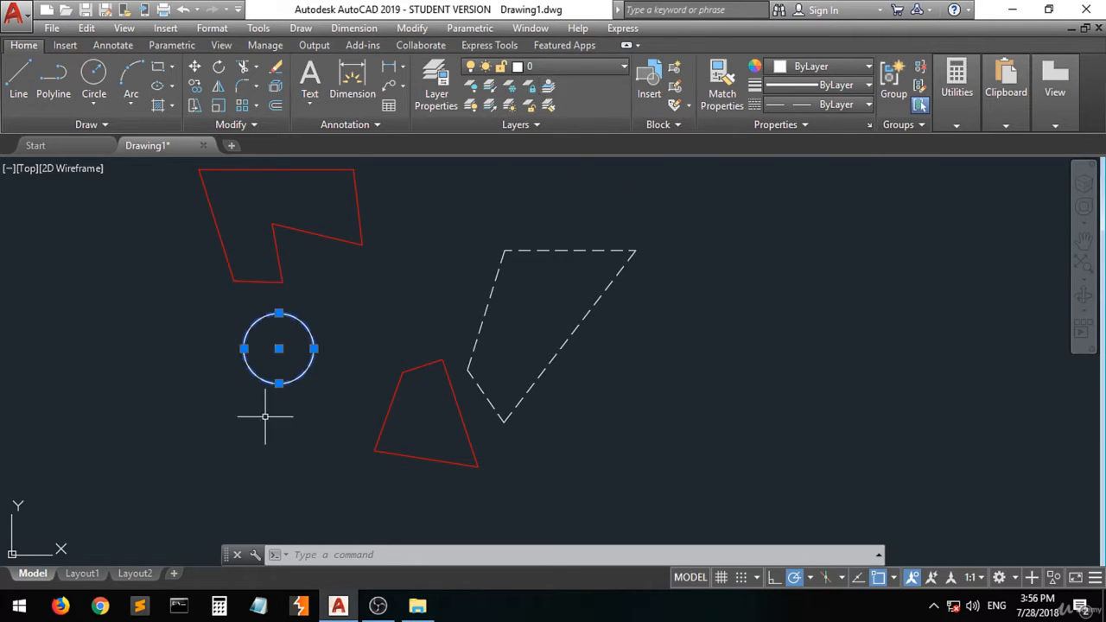
type("l")
key("Return")
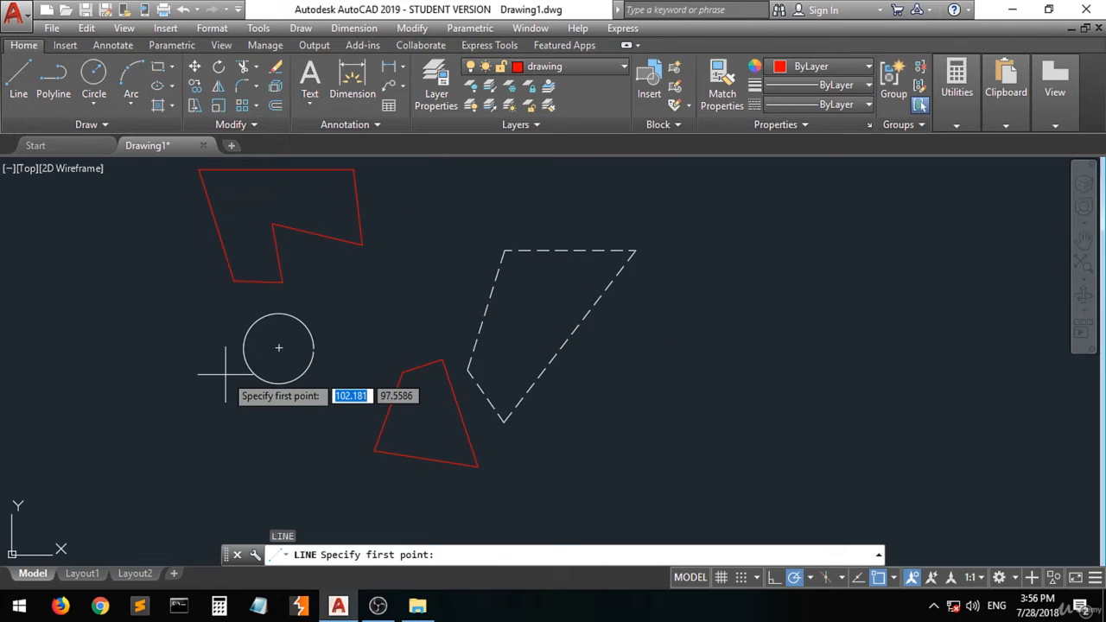
key("Escape")
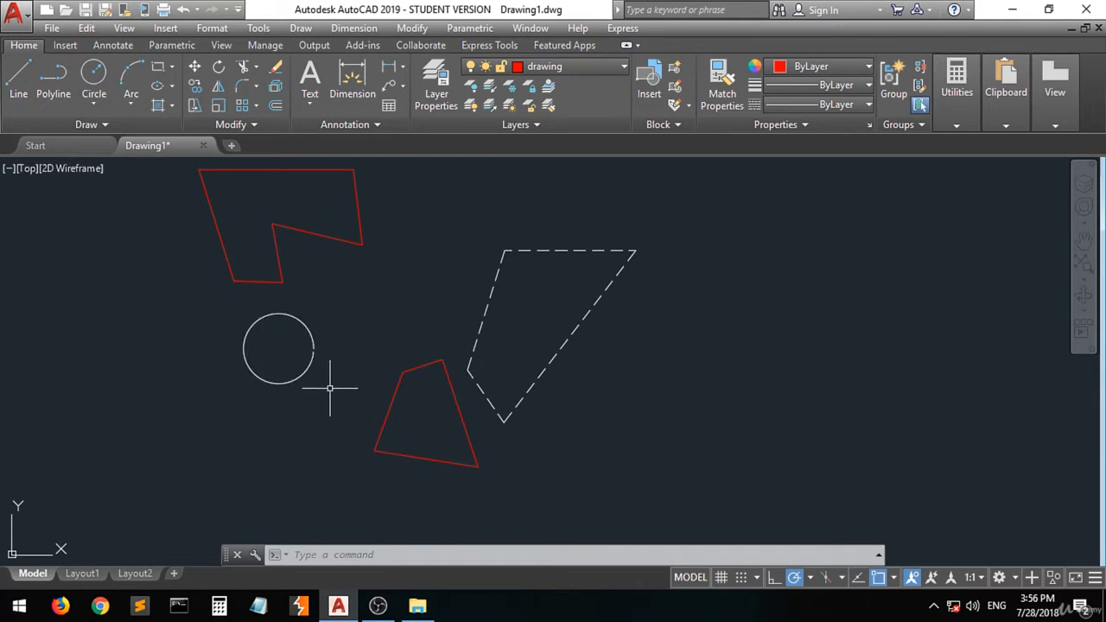
Step: Draw a narrow closed triangle-like shape of lines on the drawing layer, crossing the circle and extending past both its sides
mouse_move(312, 360)
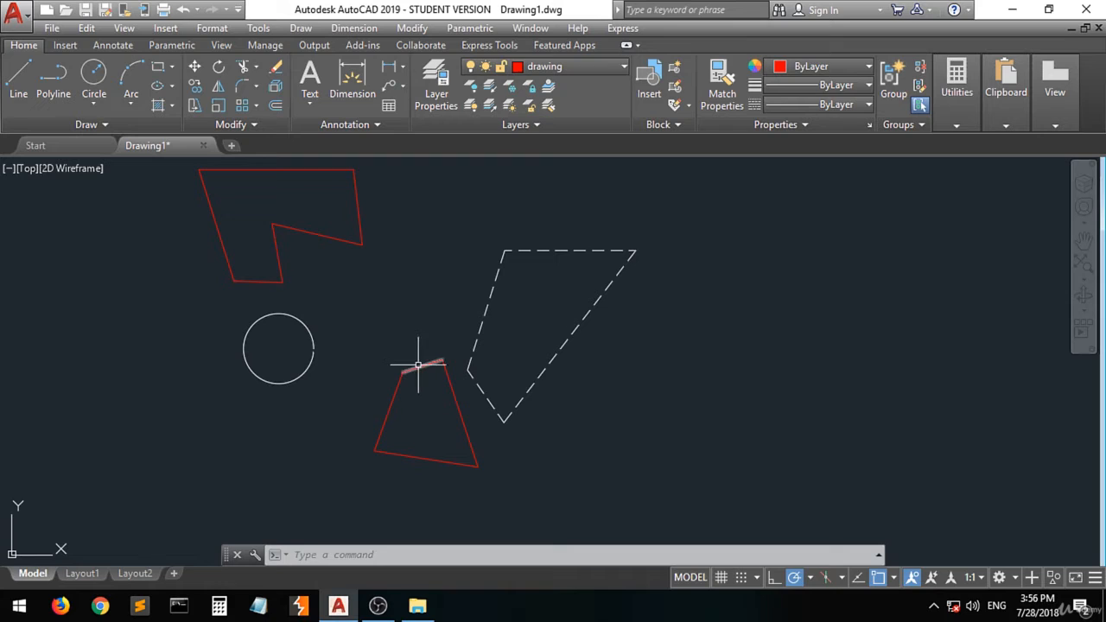
mouse_move(418, 367)
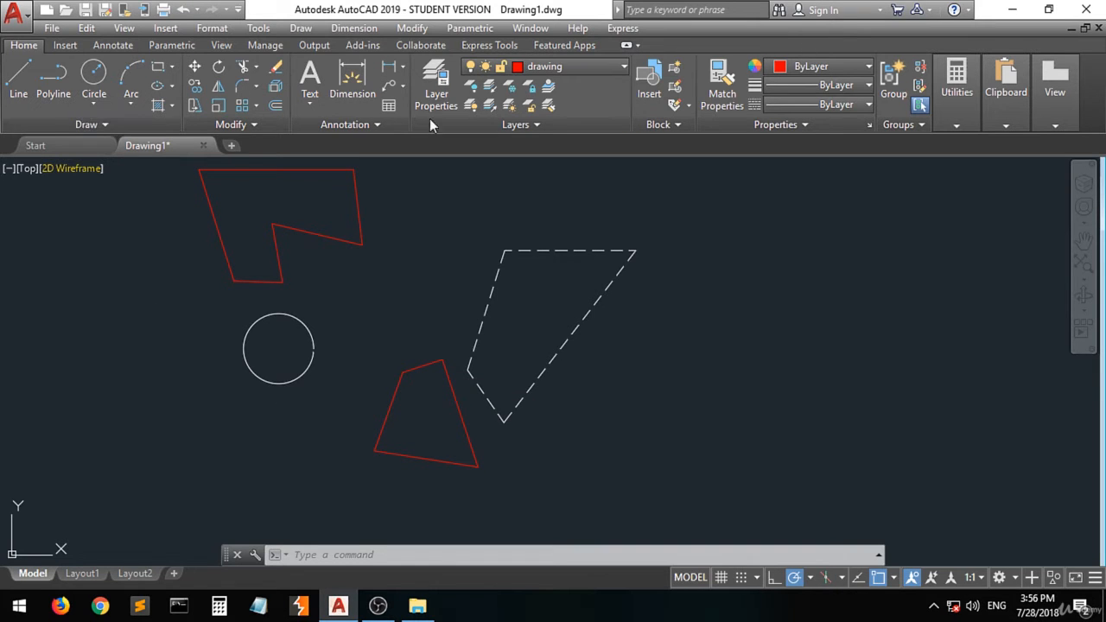
left_click(18, 80)
left_click(279, 349)
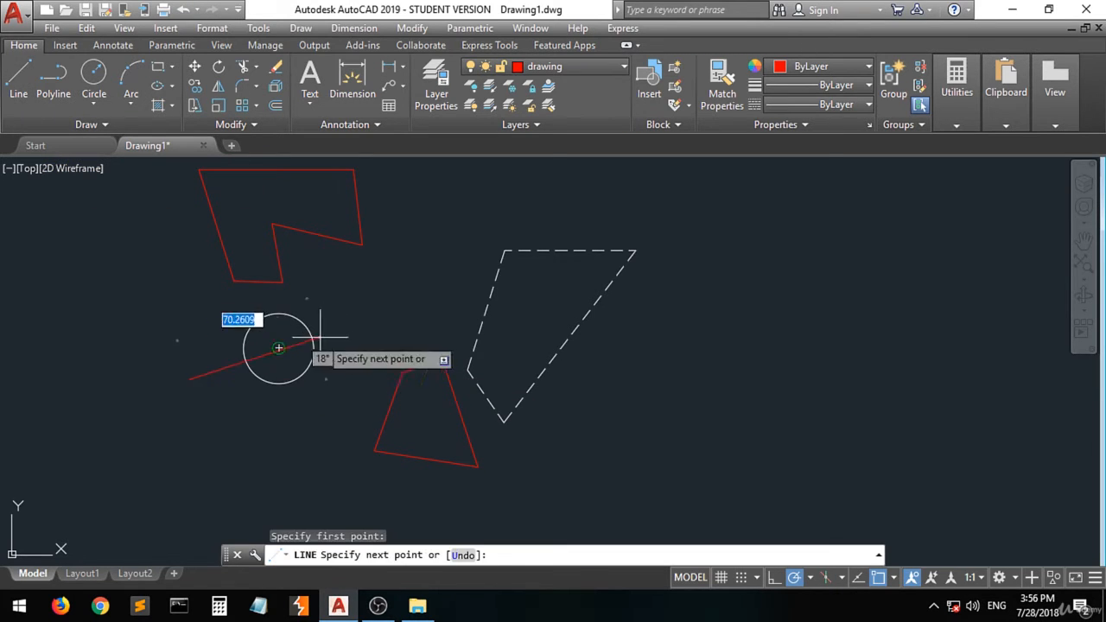
left_click(373, 312)
left_click(256, 390)
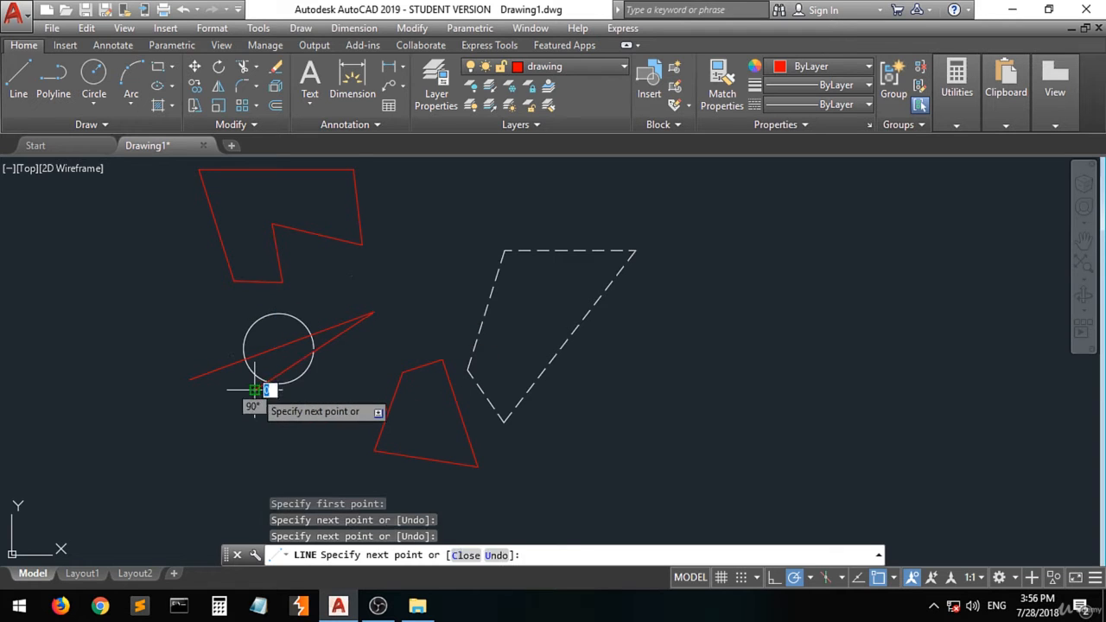
left_click(191, 379)
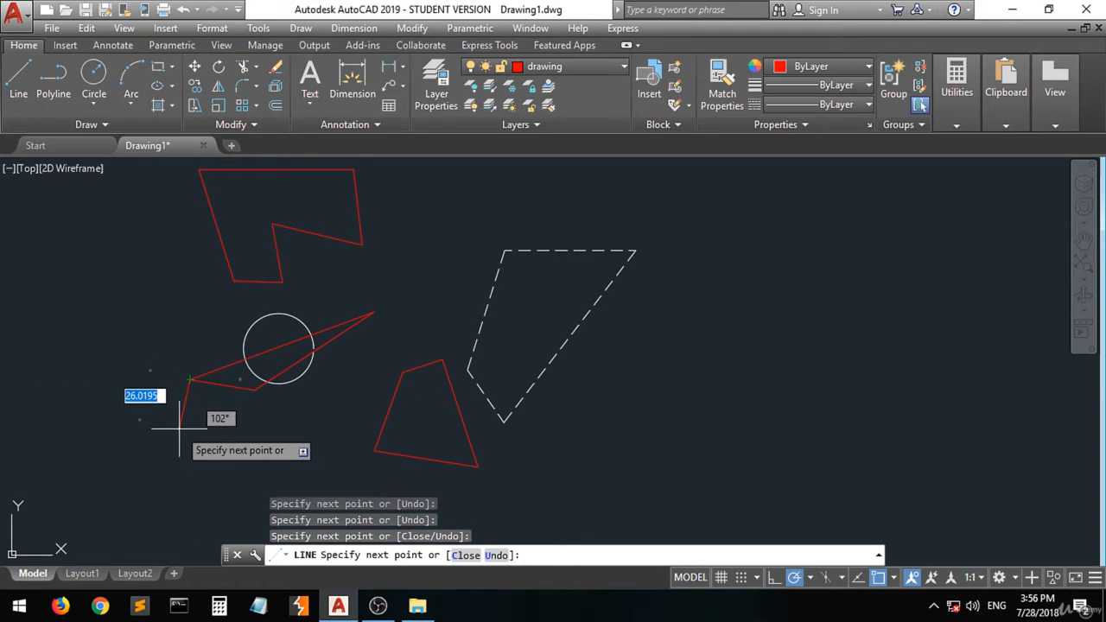
key("Return")
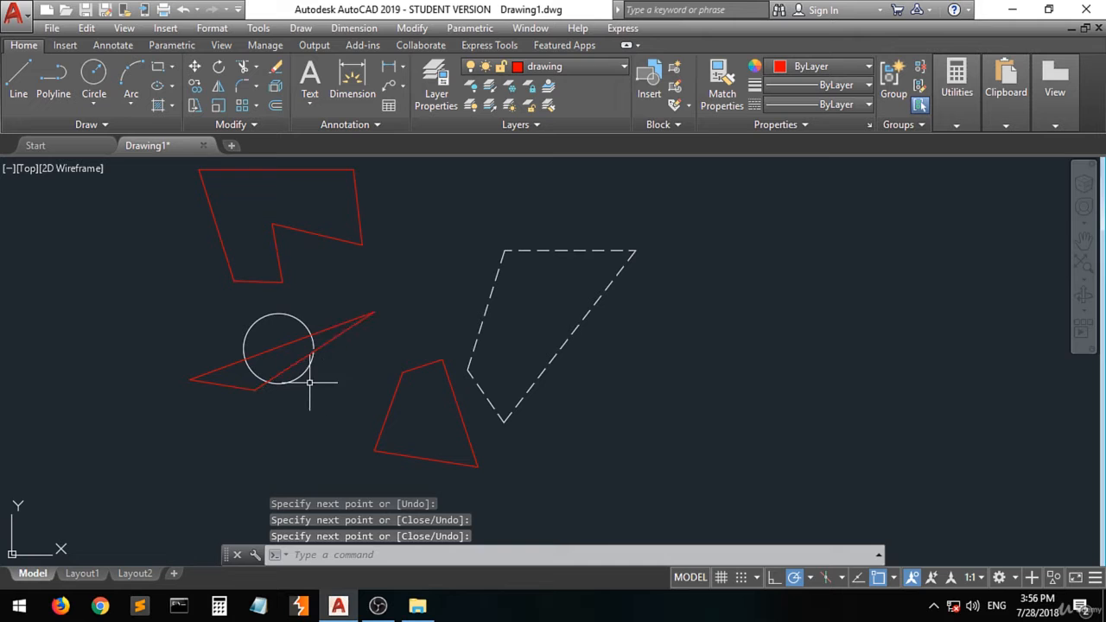
Step: Freeze layer 0 by picking the white circle with the layer Freeze tool
scroll(311, 334, "up", 5)
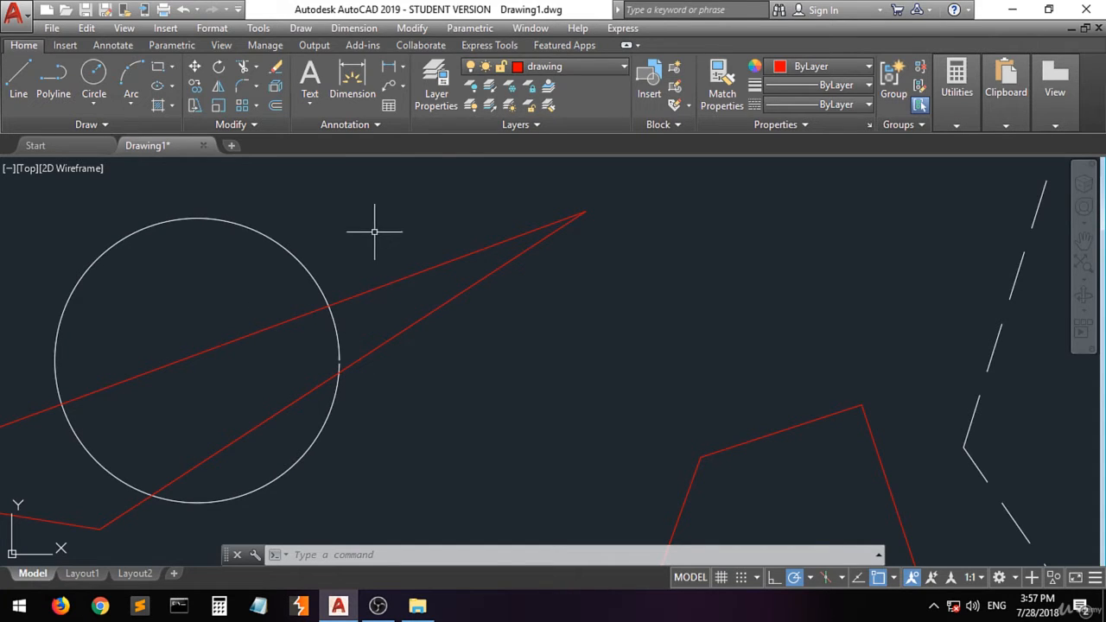
left_click(509, 87)
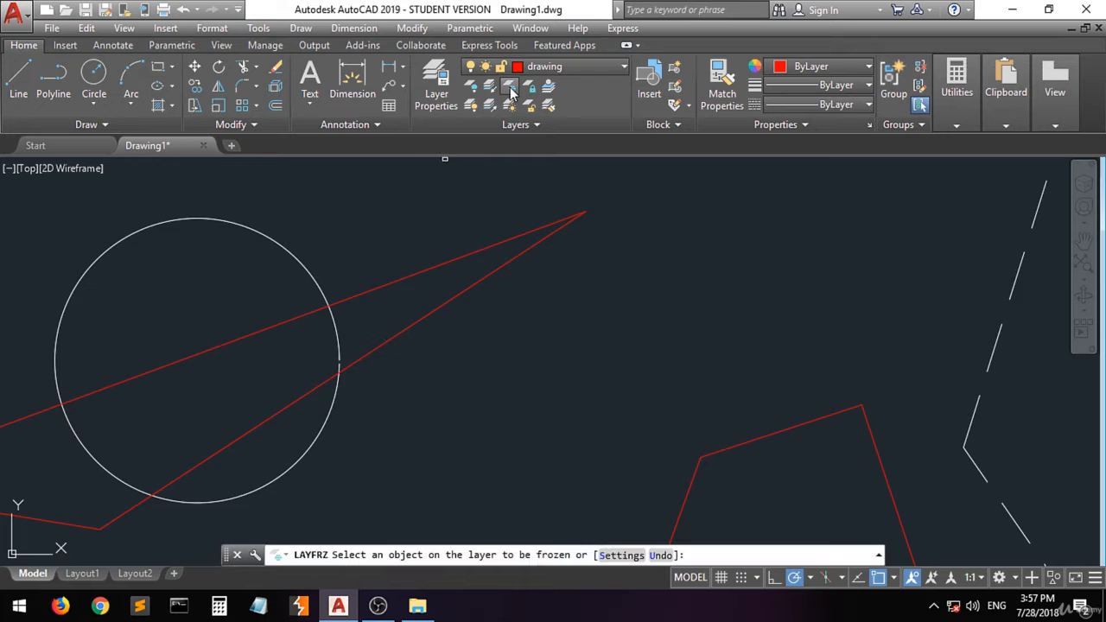
left_click(294, 254)
scroll(302, 260, "down", 5)
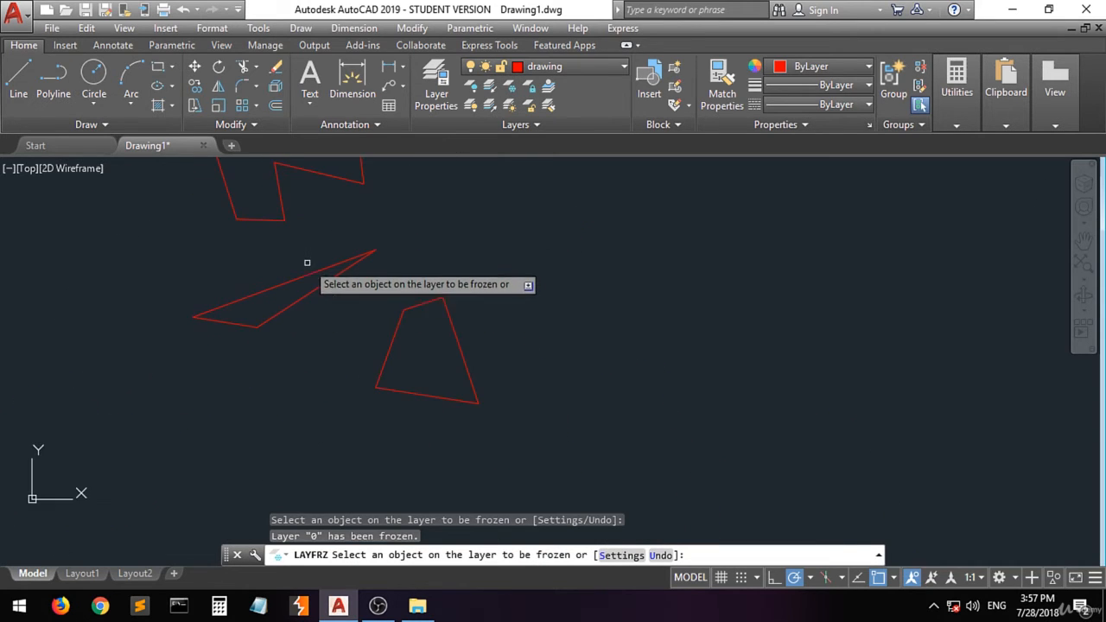
scroll(377, 261, "up", 2)
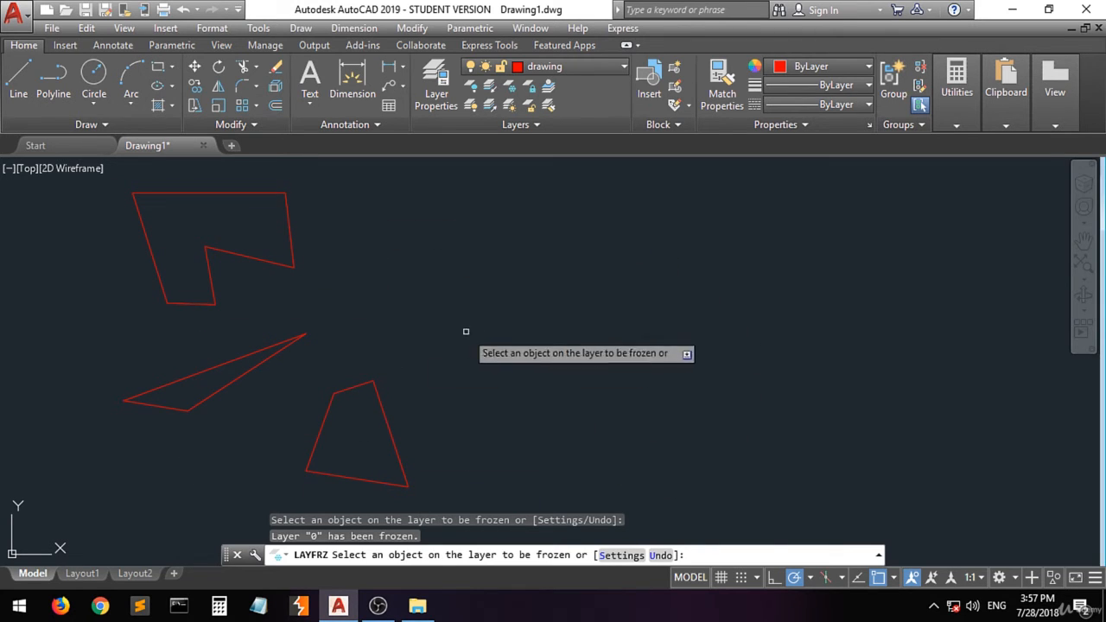
scroll(259, 355, "up", 6)
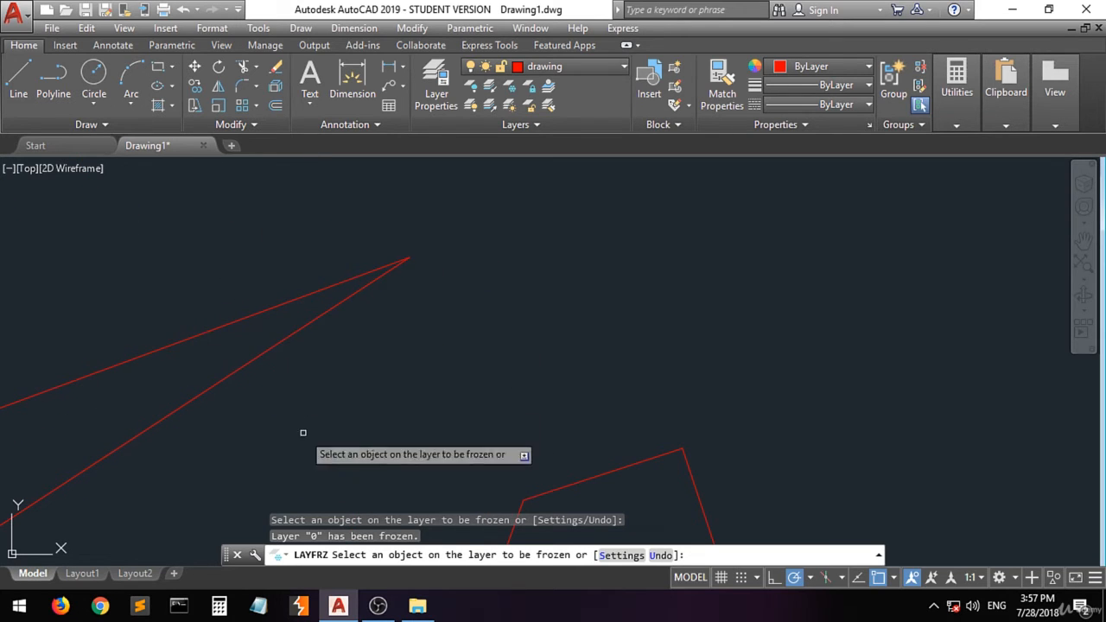
scroll(242, 361, "down", 5)
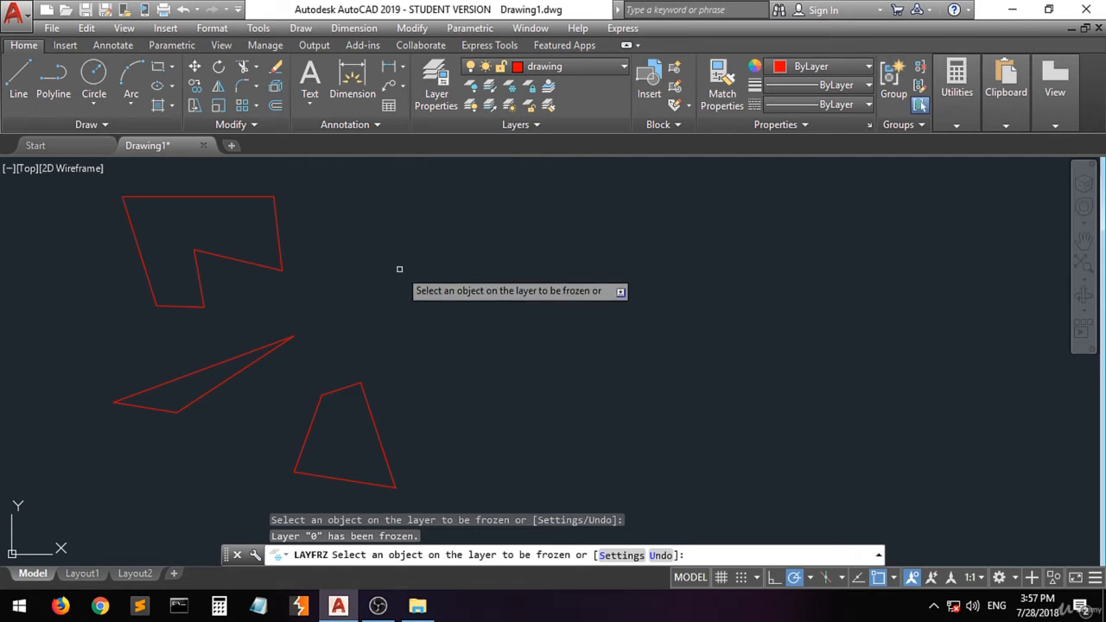
Step: Thaw all layers and check which layer the circle belongs to
left_click(508, 106)
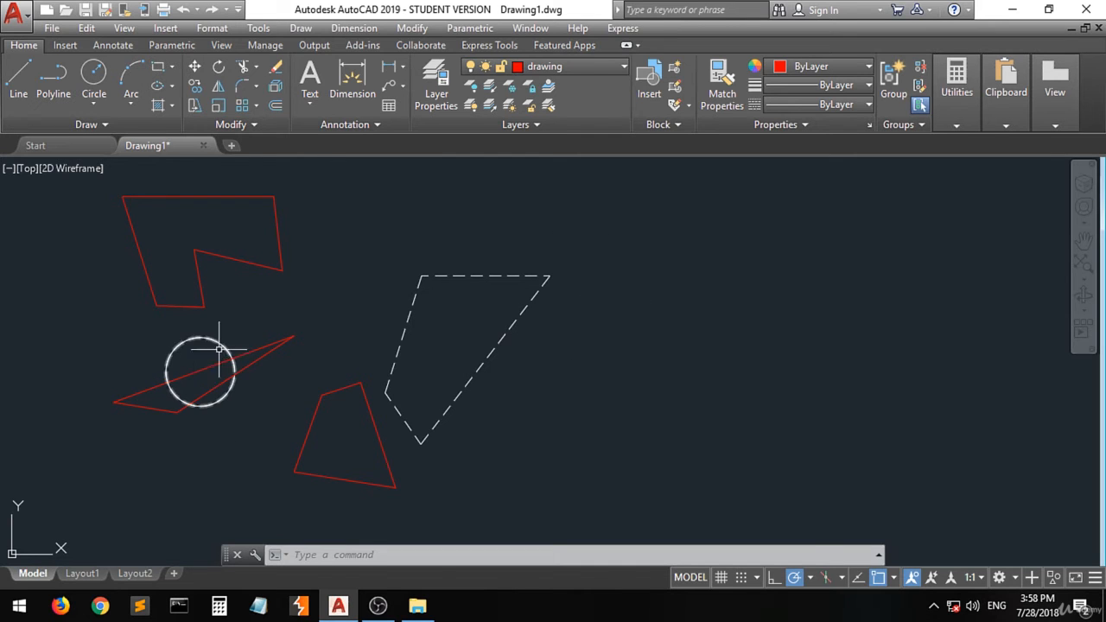
scroll(227, 347, "up", 5)
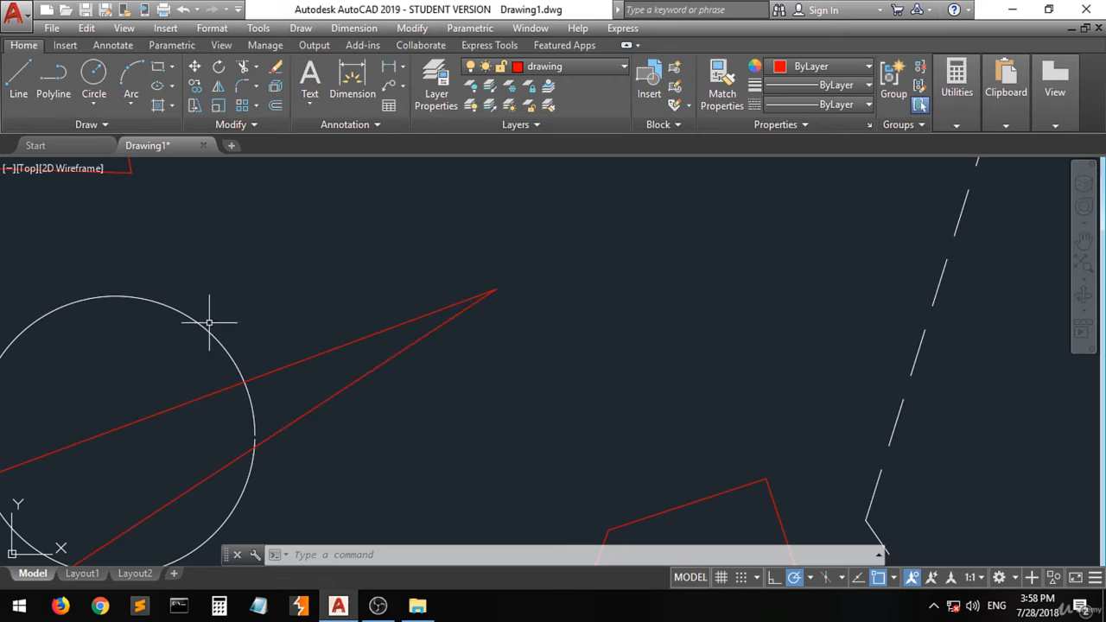
mouse_move(210, 330)
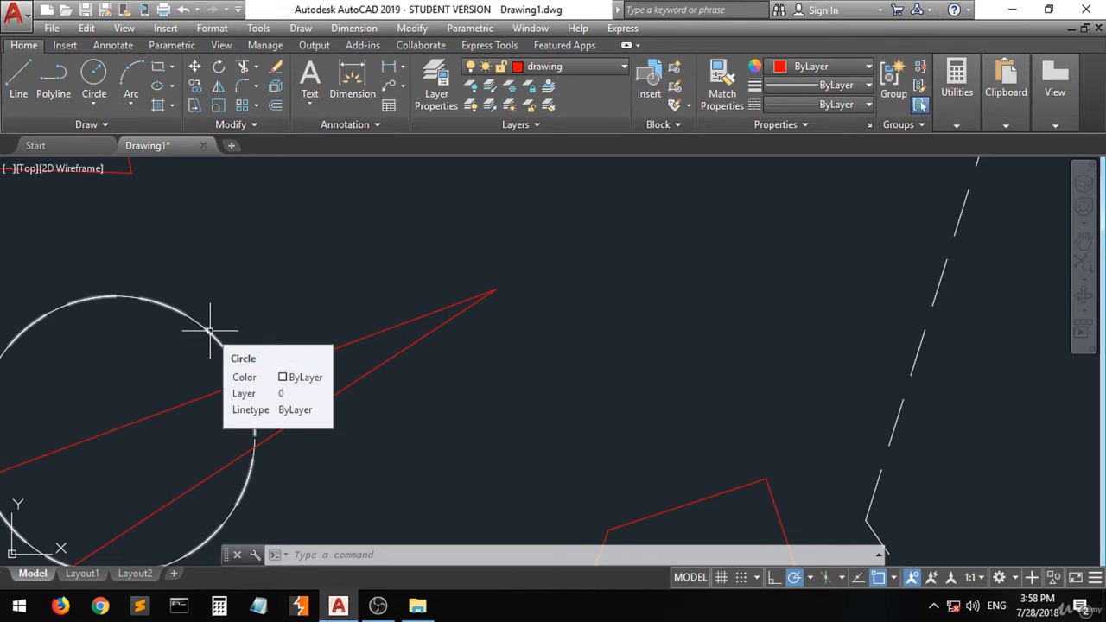
Step: Isolate layer 0 by picking the white circle, and restore the hidden drawing layer with Layer Unisolate
left_click(490, 90)
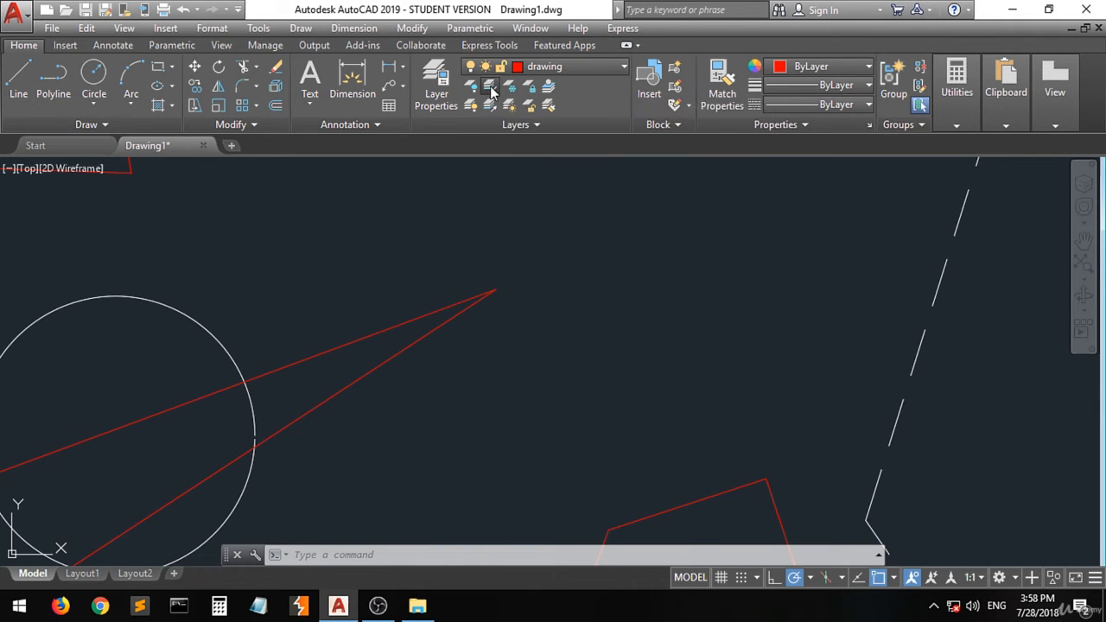
left_click(222, 345)
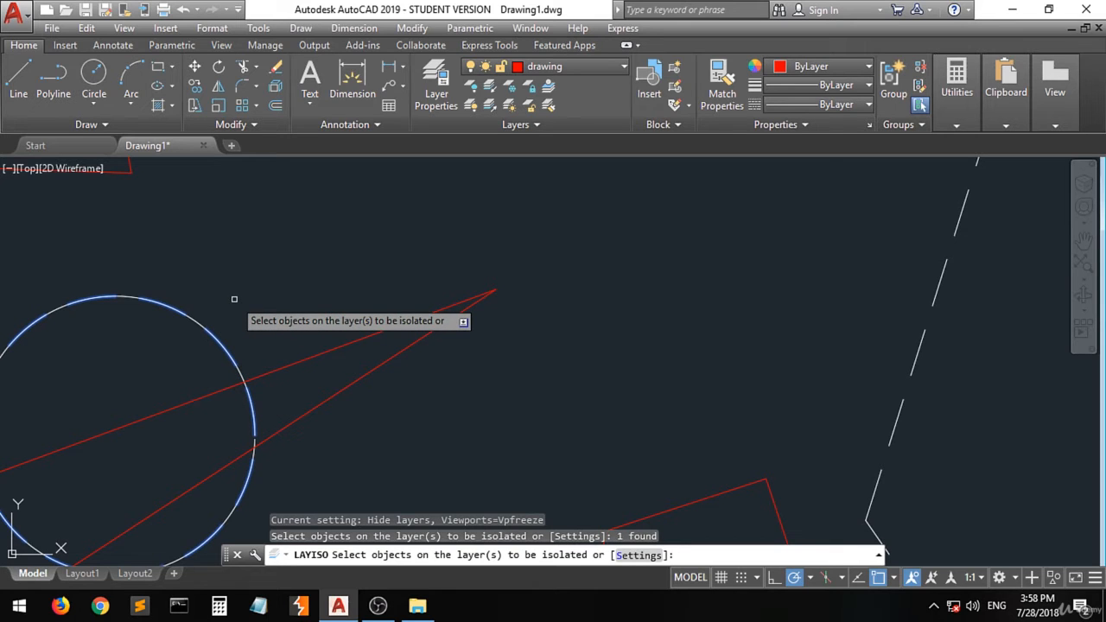
key("Return")
scroll(233, 299, "down", 8)
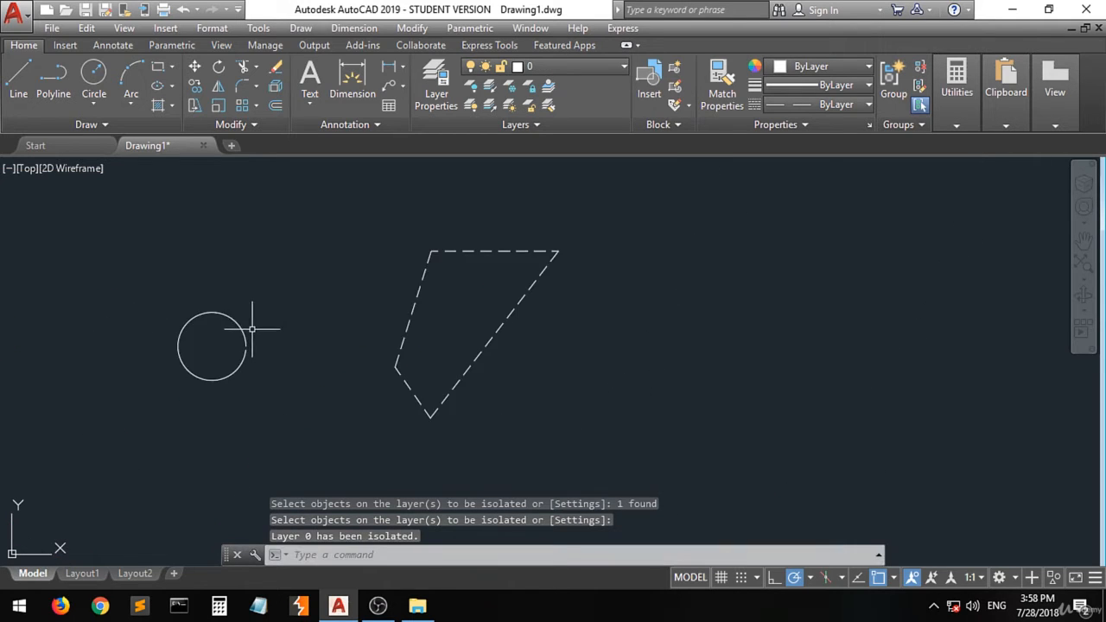
scroll(230, 268, "up", 2)
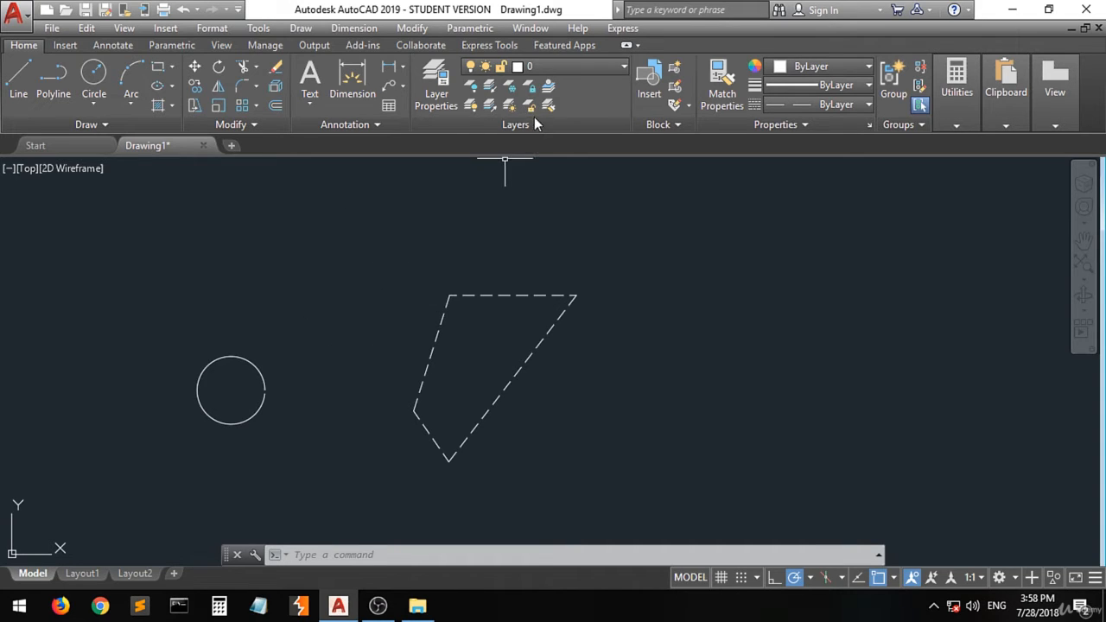
left_click(490, 105)
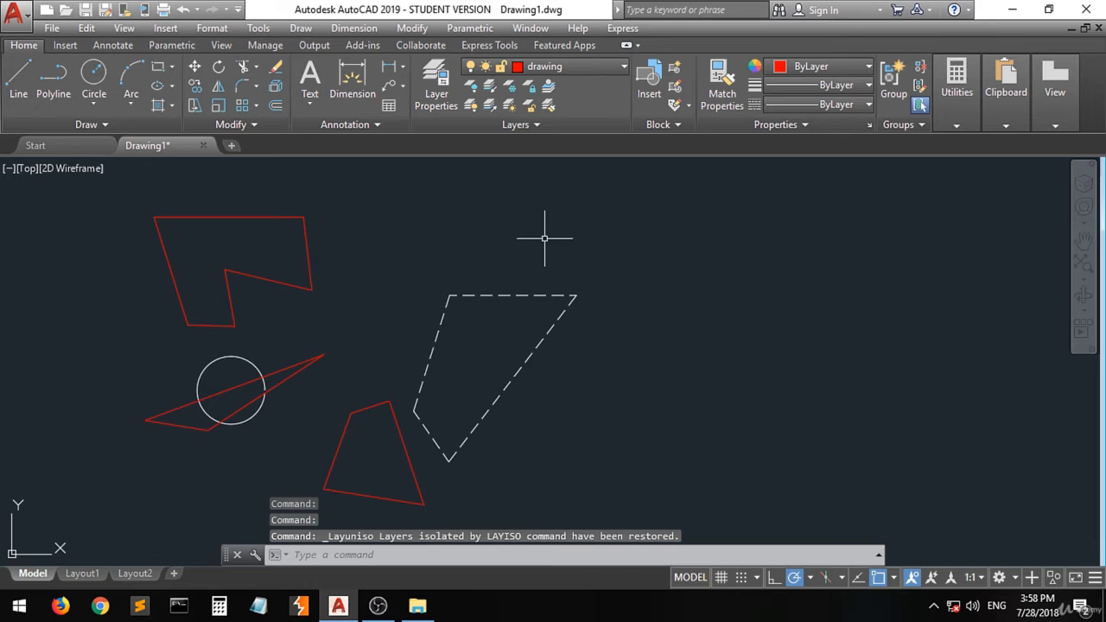
Step: Create a new layer named text with index colour 210 (magenta)
left_click(438, 95)
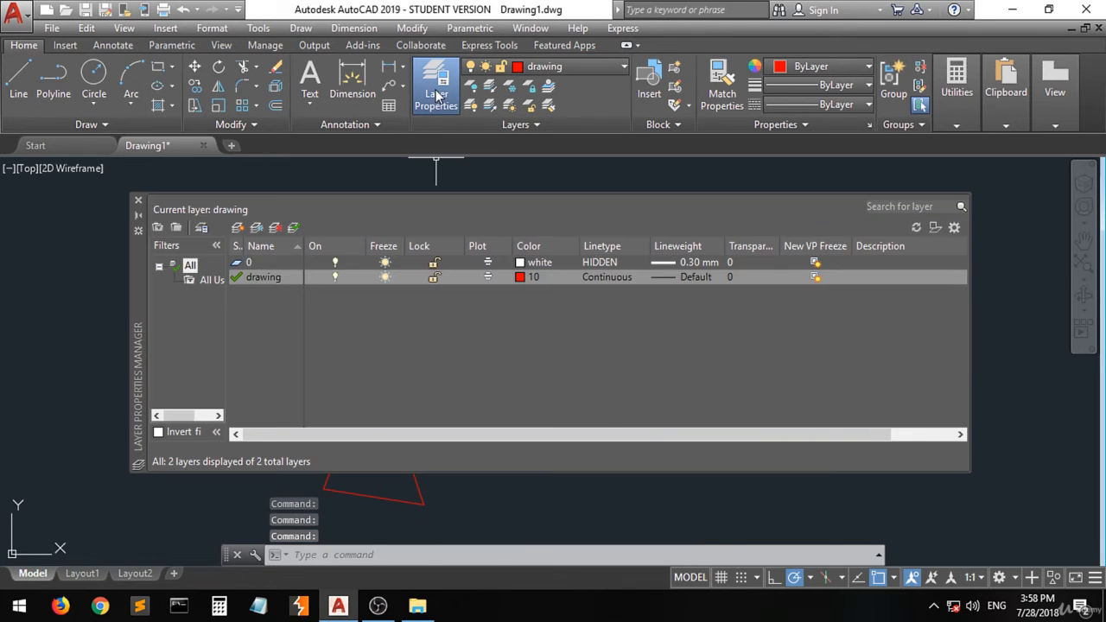
left_click(238, 228)
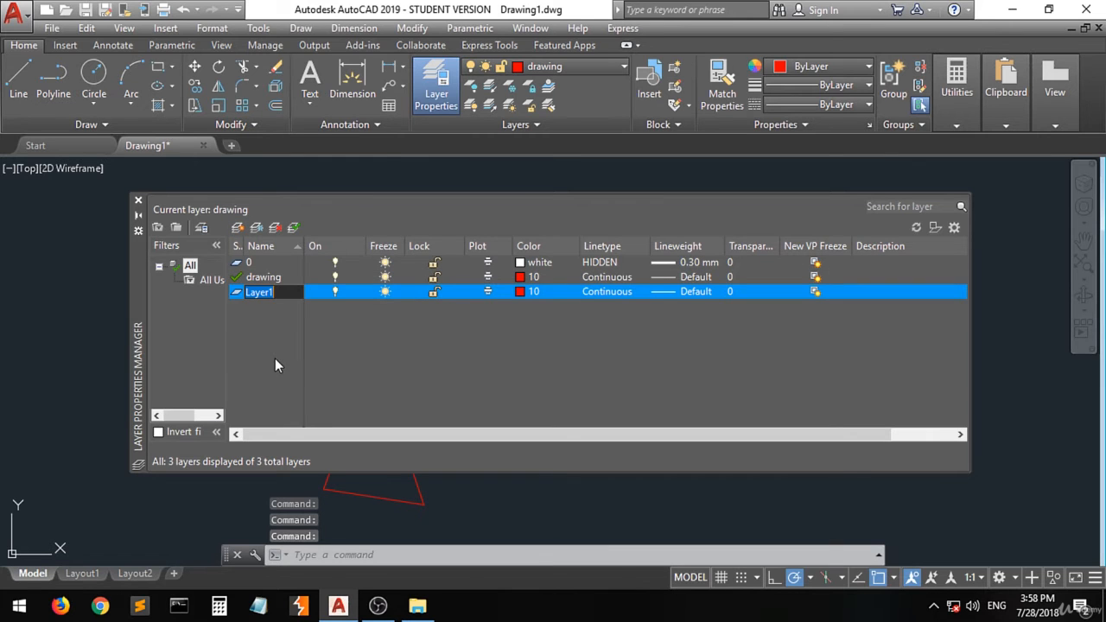
type("text")
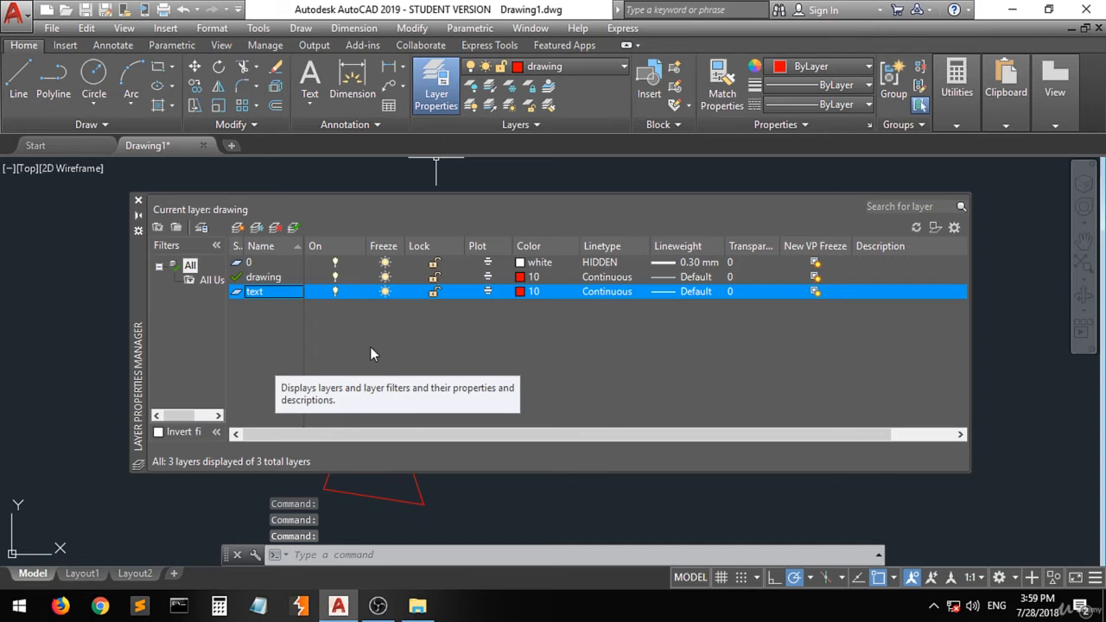
left_click(521, 293)
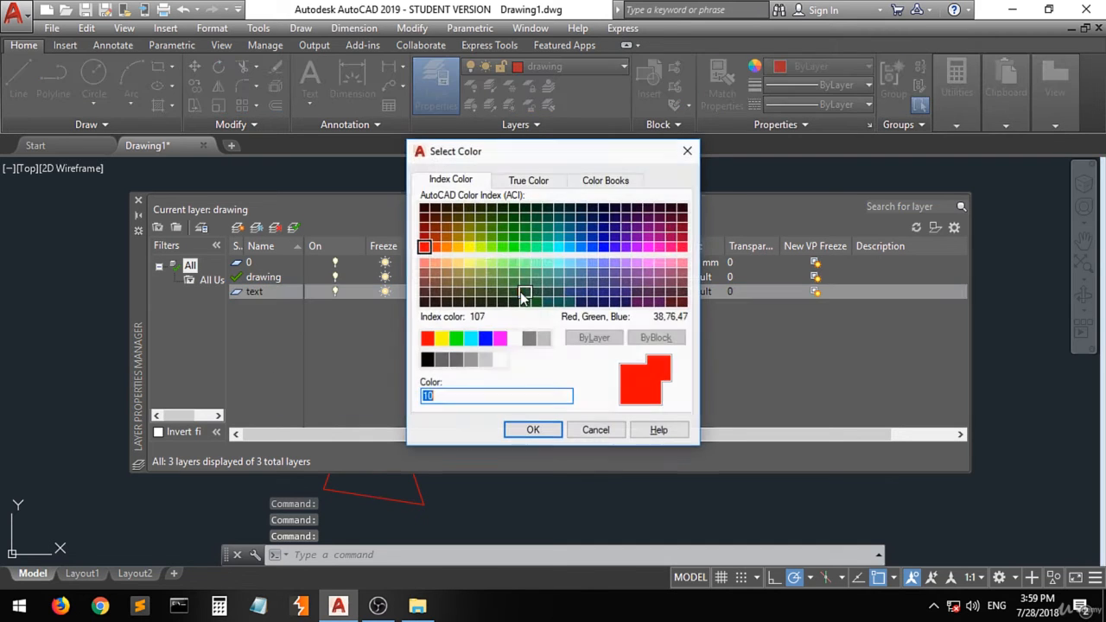
left_click(648, 248)
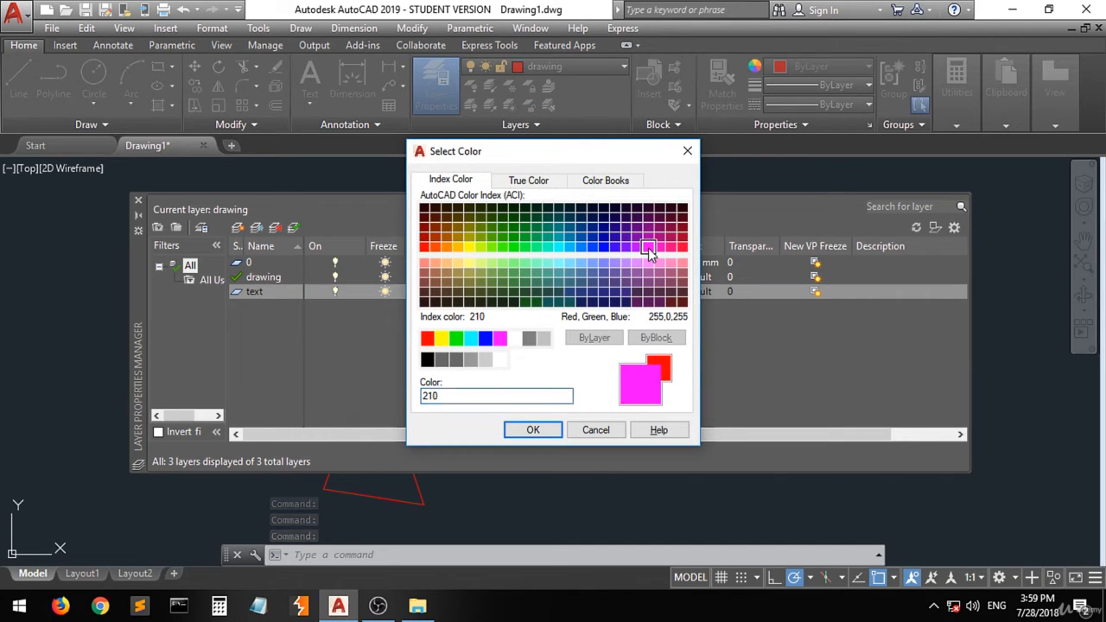
left_click(534, 430)
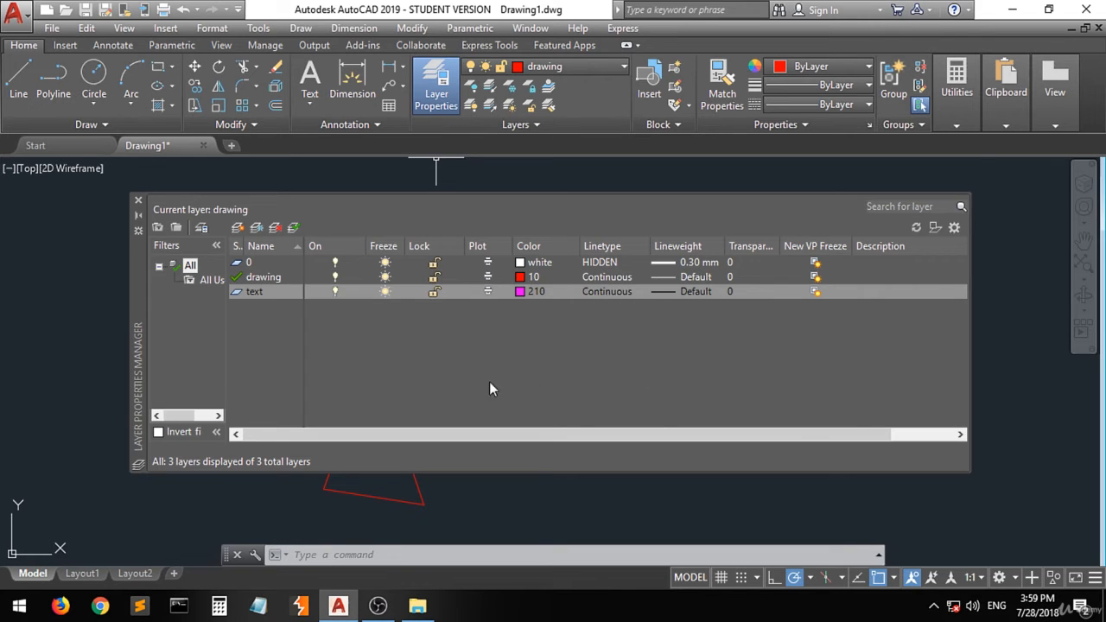
left_click(138, 203)
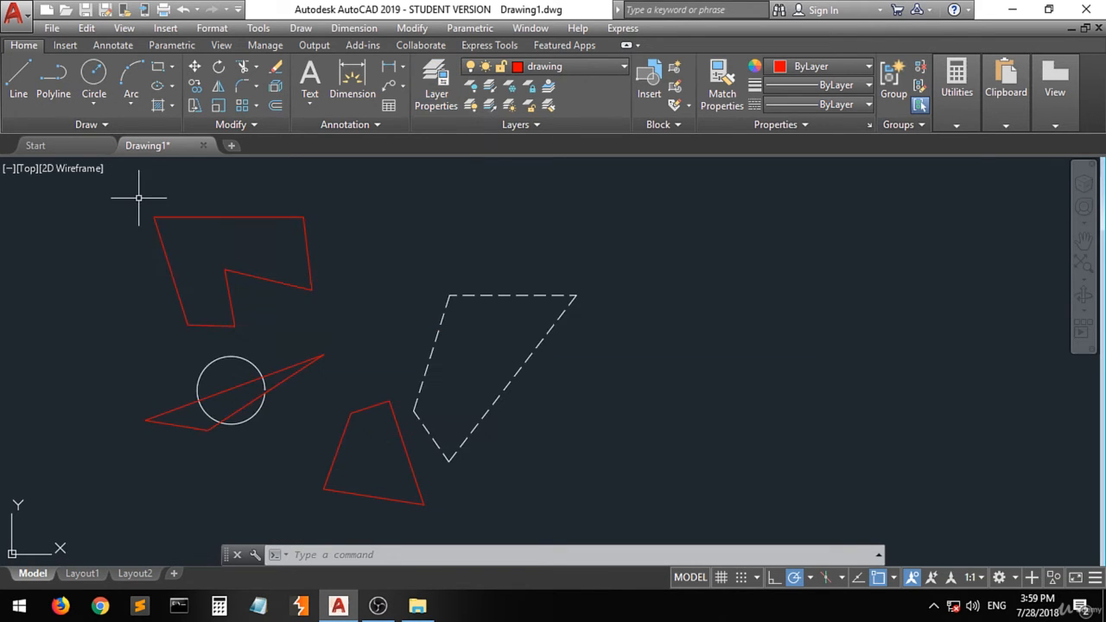
Step: Make text the current layer and place the single-line text "circle" above and beside the circle with height 2.5 and rotation 0
left_click(593, 66)
left_click(555, 124)
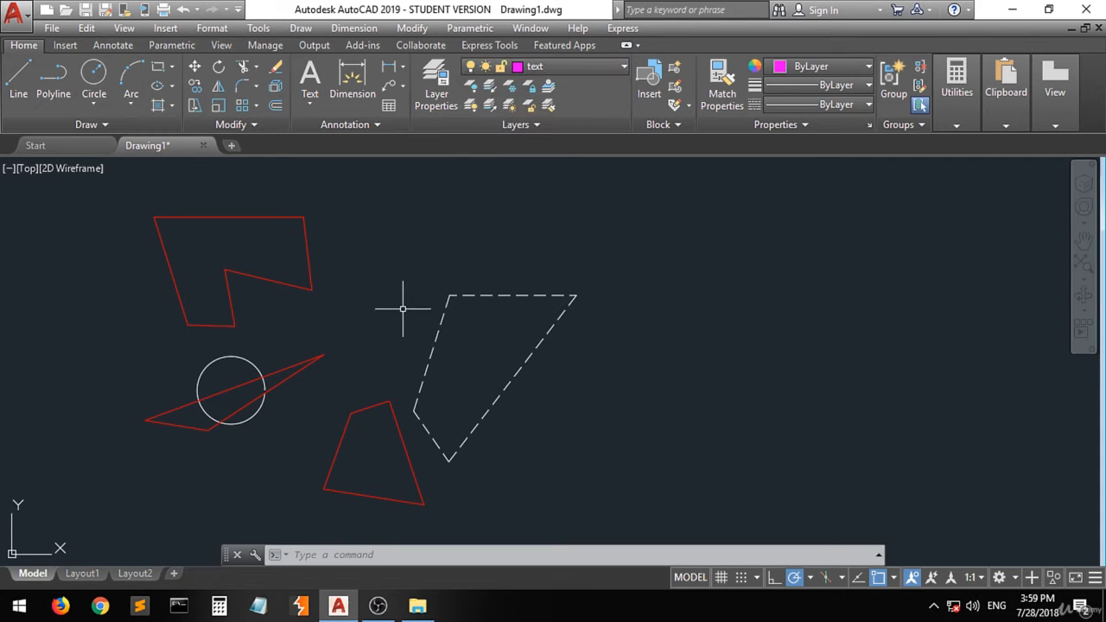
left_click(309, 104)
left_click(338, 164)
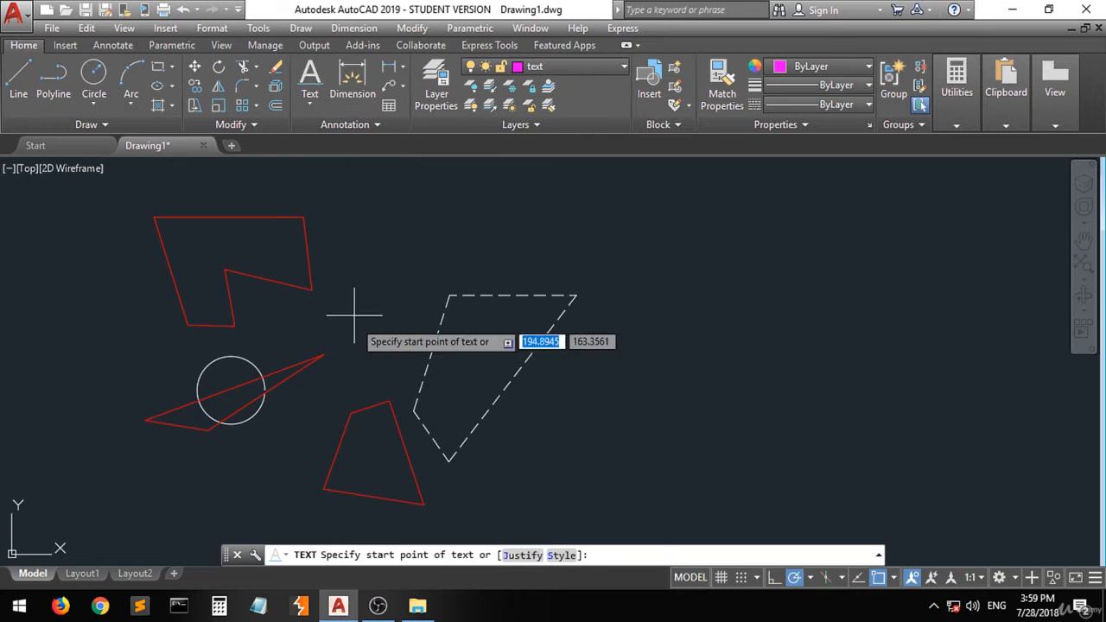
left_click(306, 305)
key("Return")
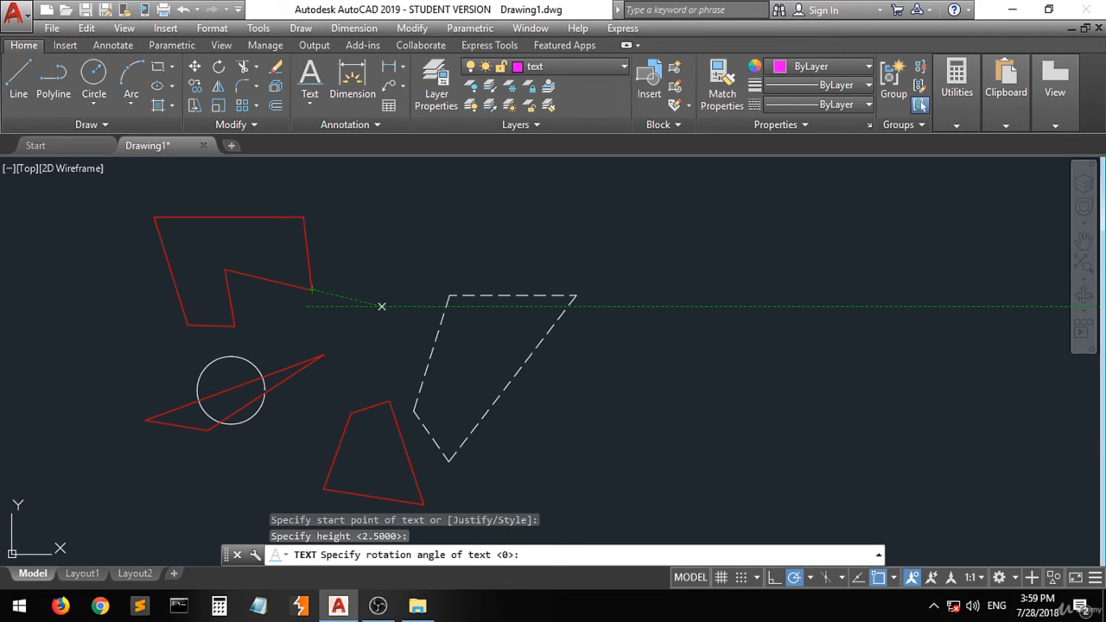
key("Return")
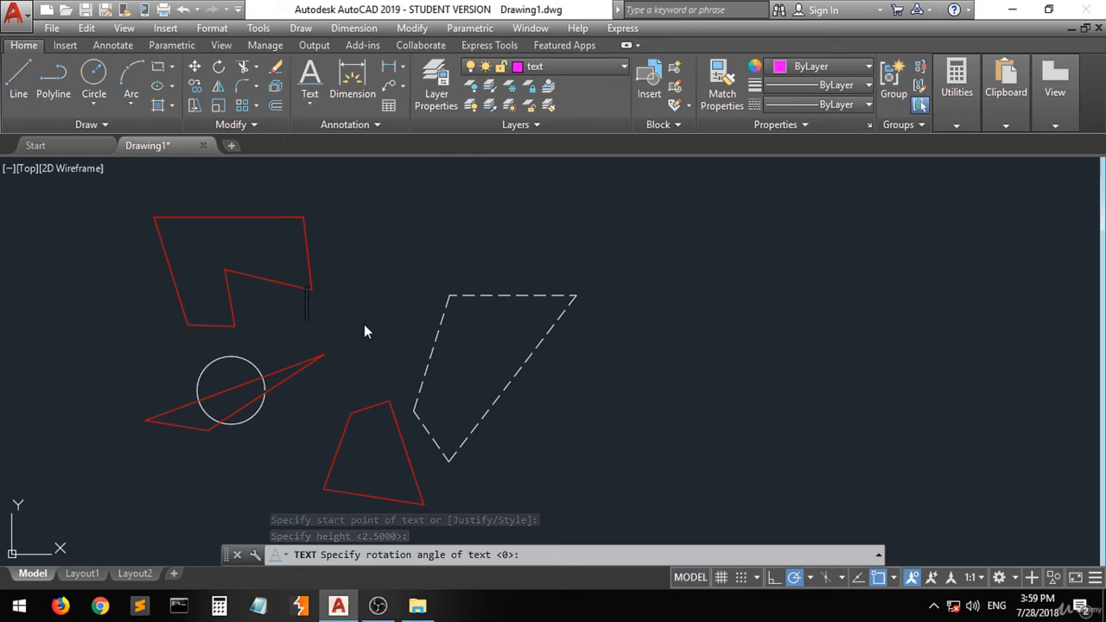
type("Circ")
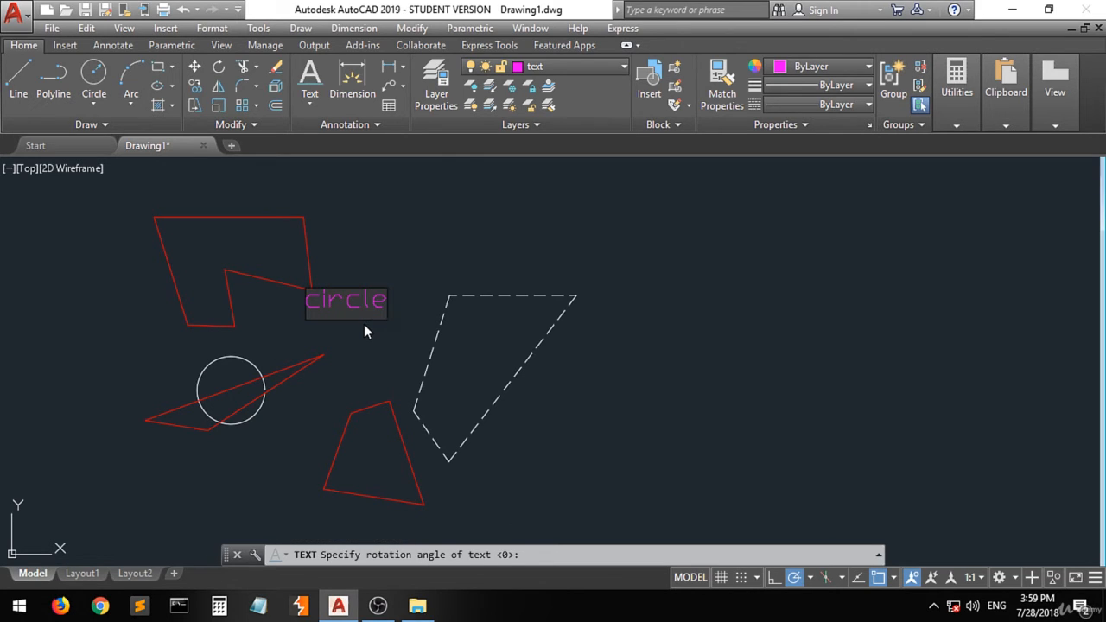
key("Return")
key("Return")
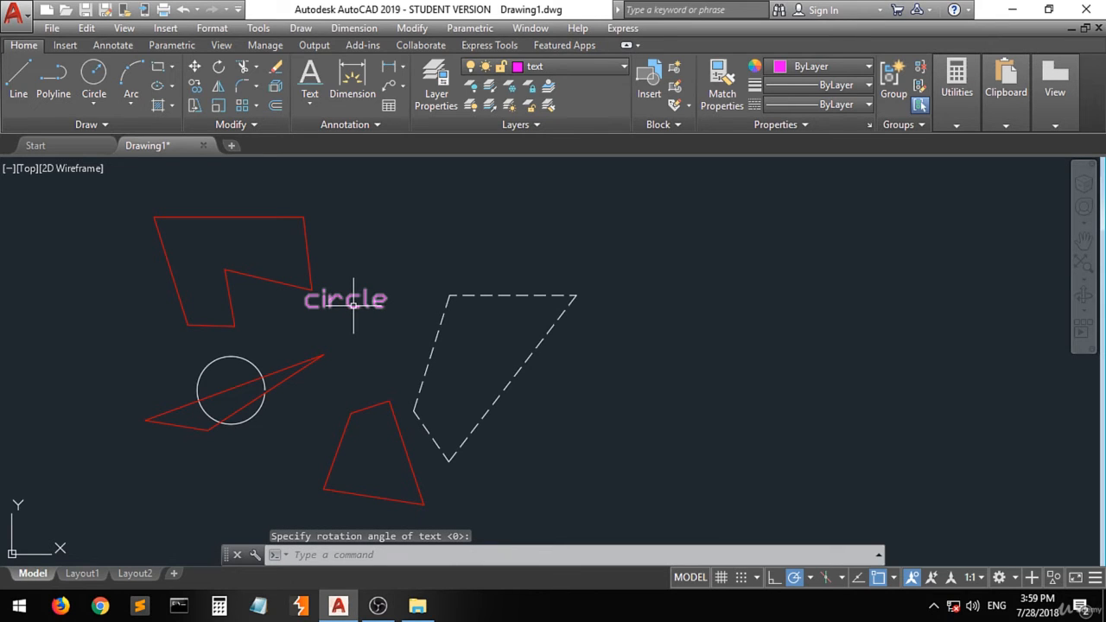
Step: Move the "circle" text down onto the white circle so that it overlaps the circle's outline
left_click(353, 302)
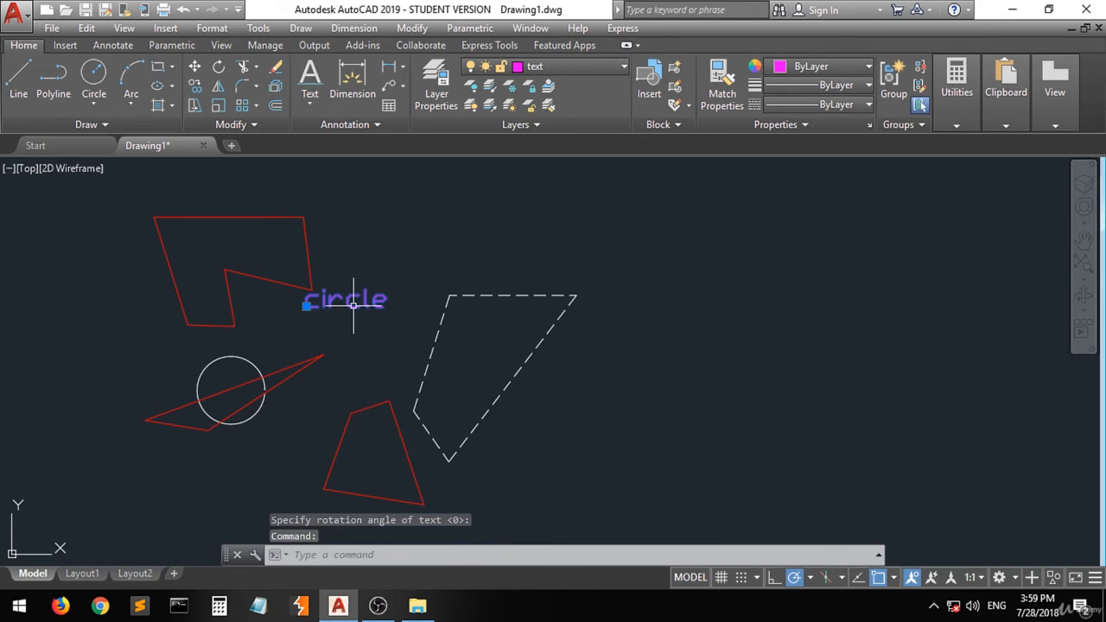
left_click(194, 68)
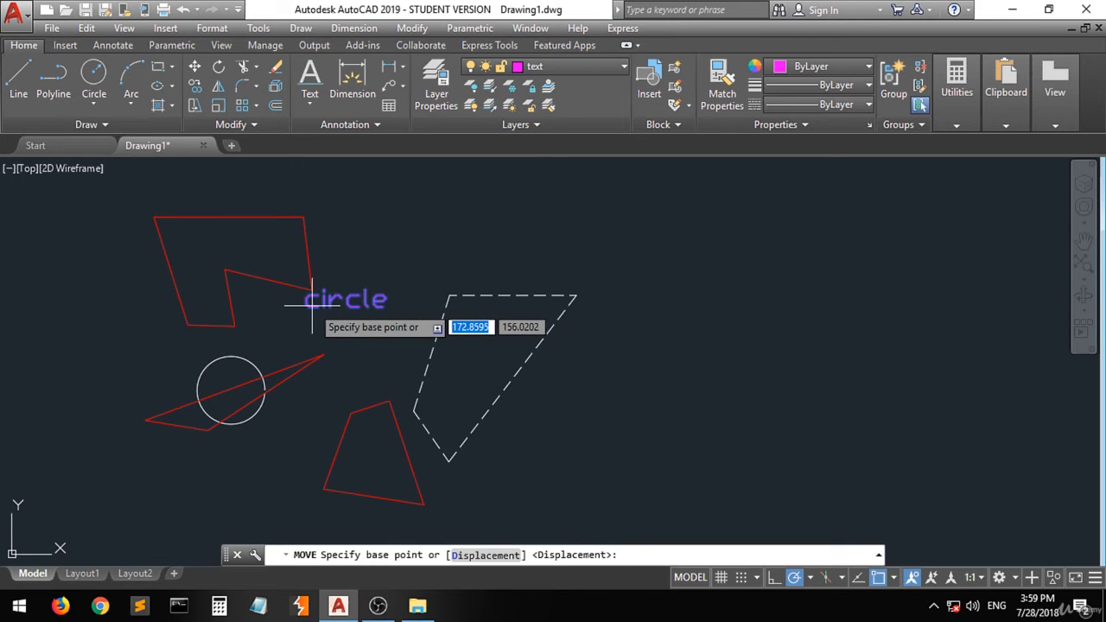
left_click(313, 303)
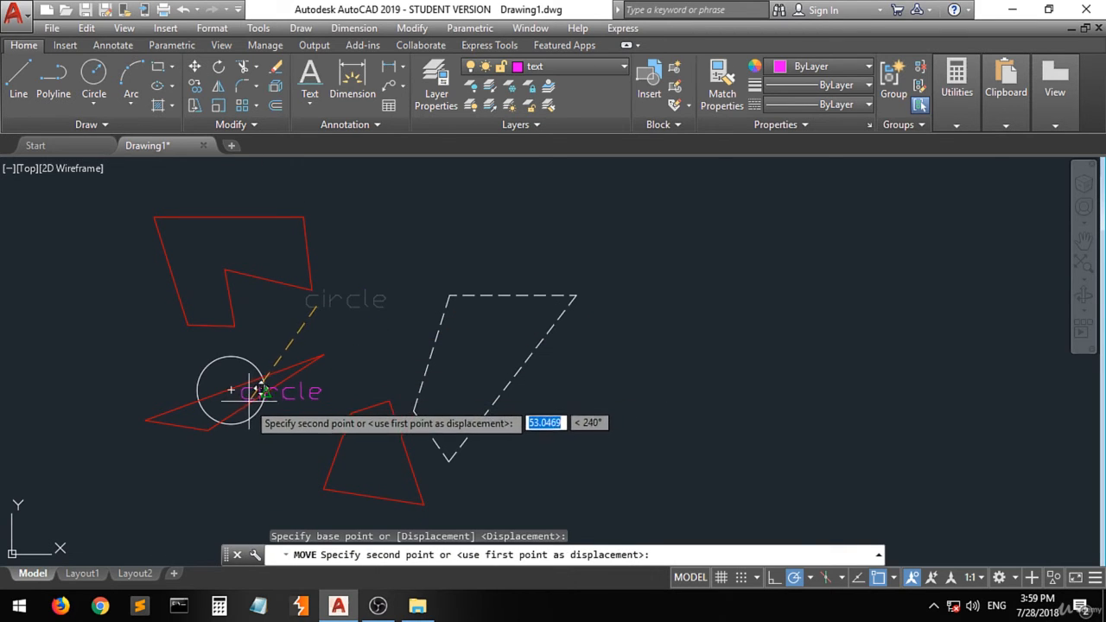
left_click(231, 383)
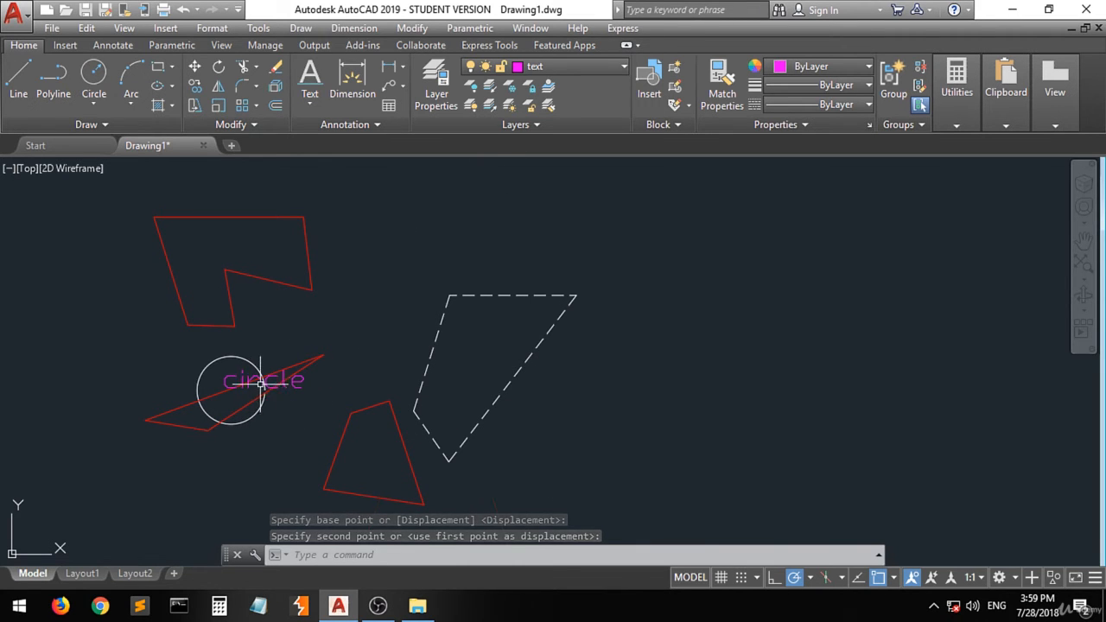
Step: Isolate the white circle's layer 0 from the drawing and text layers, and unisolate to restore them
scroll(262, 389, "up", 4)
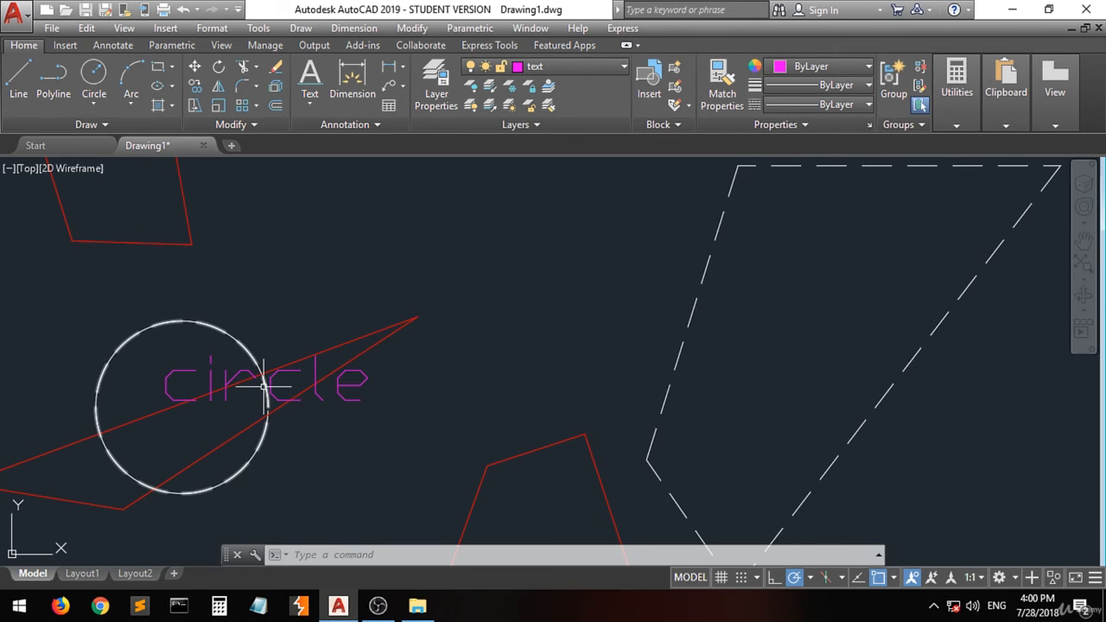
scroll(263, 386, "up", 4)
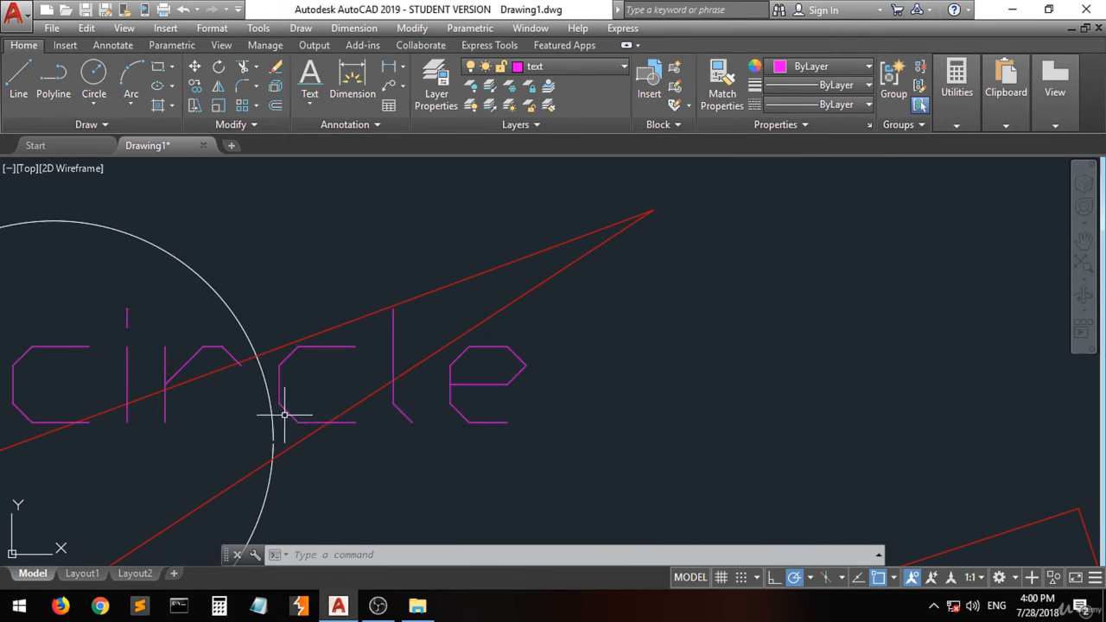
scroll(220, 458, "down", 4)
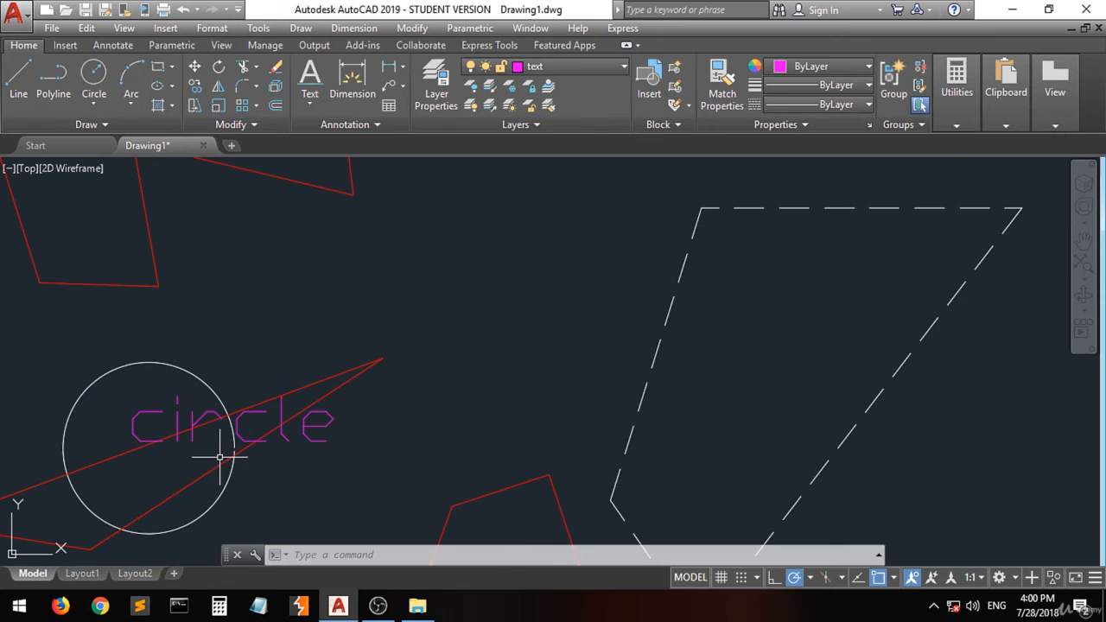
scroll(284, 358, "down", 3)
scroll(285, 358, "up", 5)
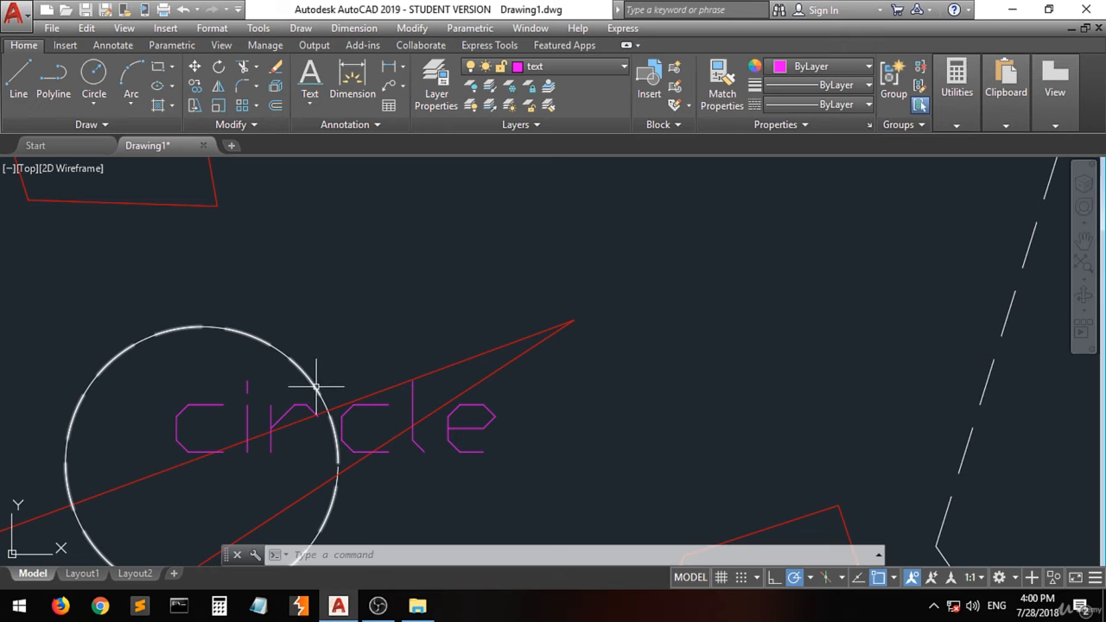
left_click(490, 89)
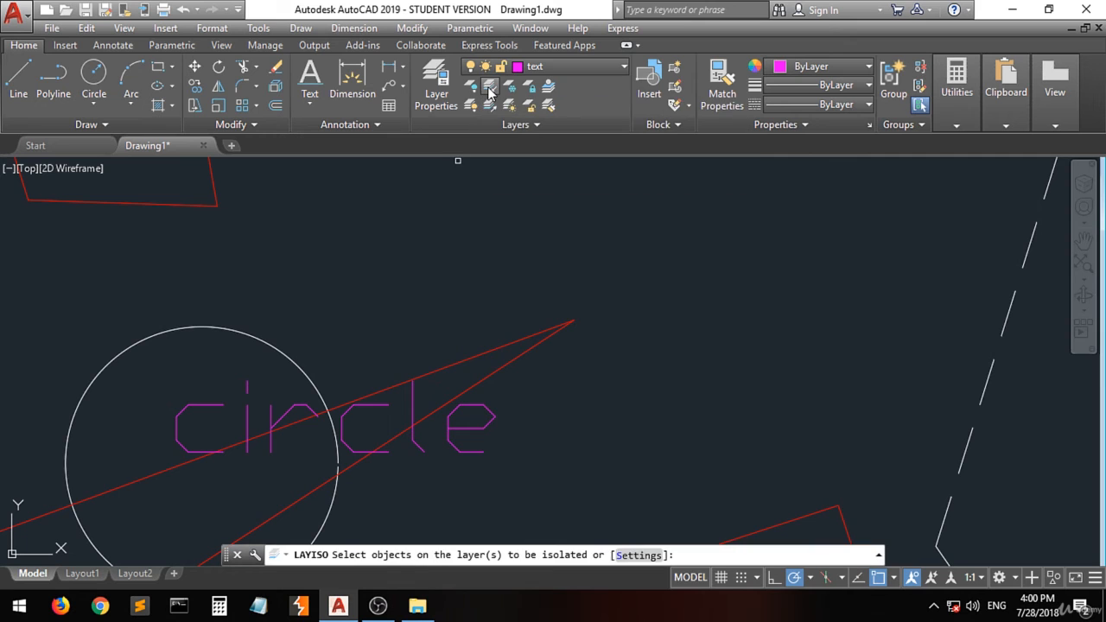
left_click(302, 367)
key("Return")
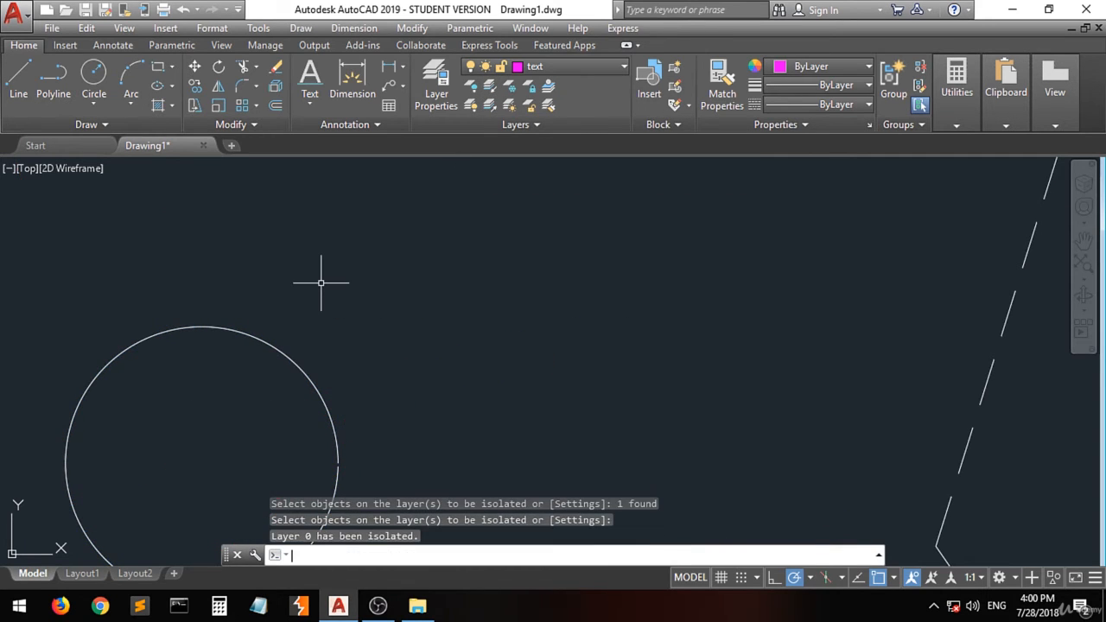
scroll(314, 348, "down", 8)
scroll(346, 356, "up", 2)
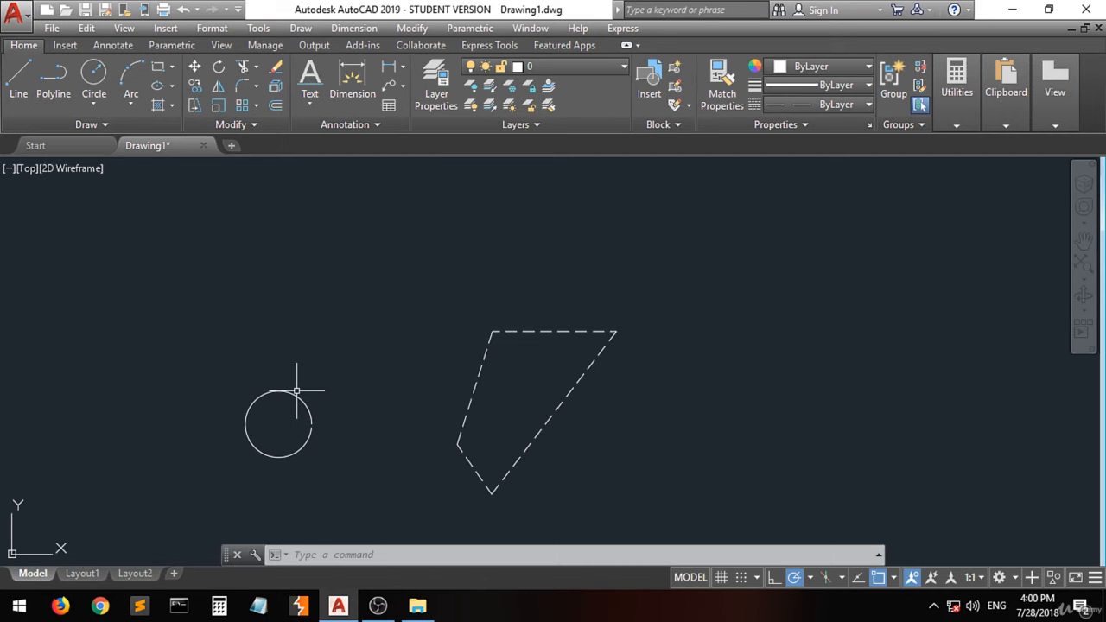
scroll(293, 393, "up", 3)
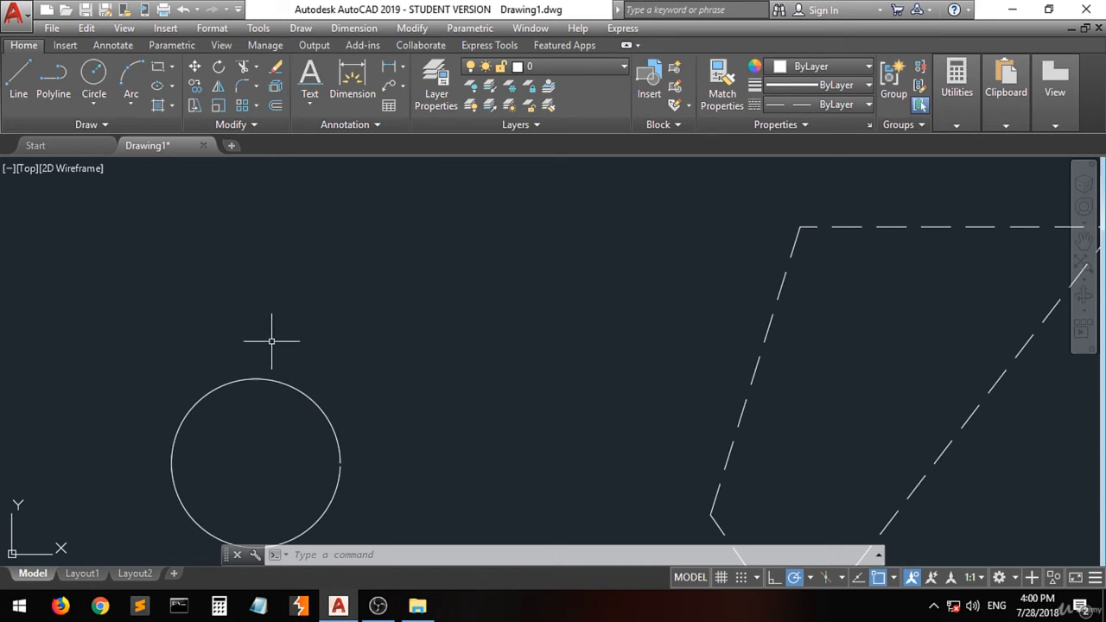
scroll(271, 342, "down", 3)
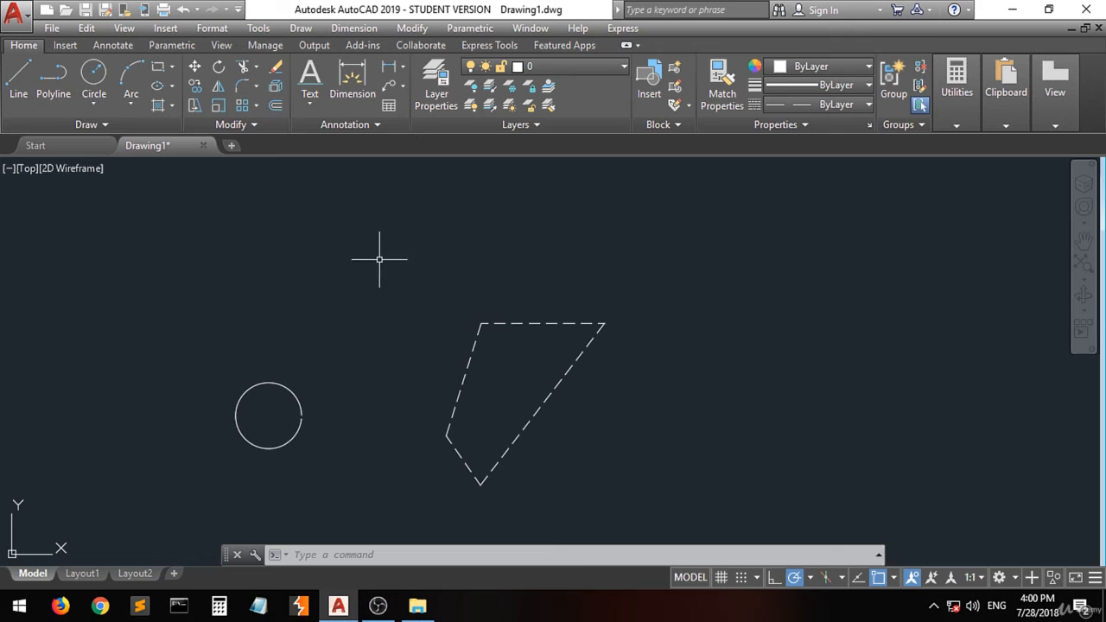
left_click(490, 107)
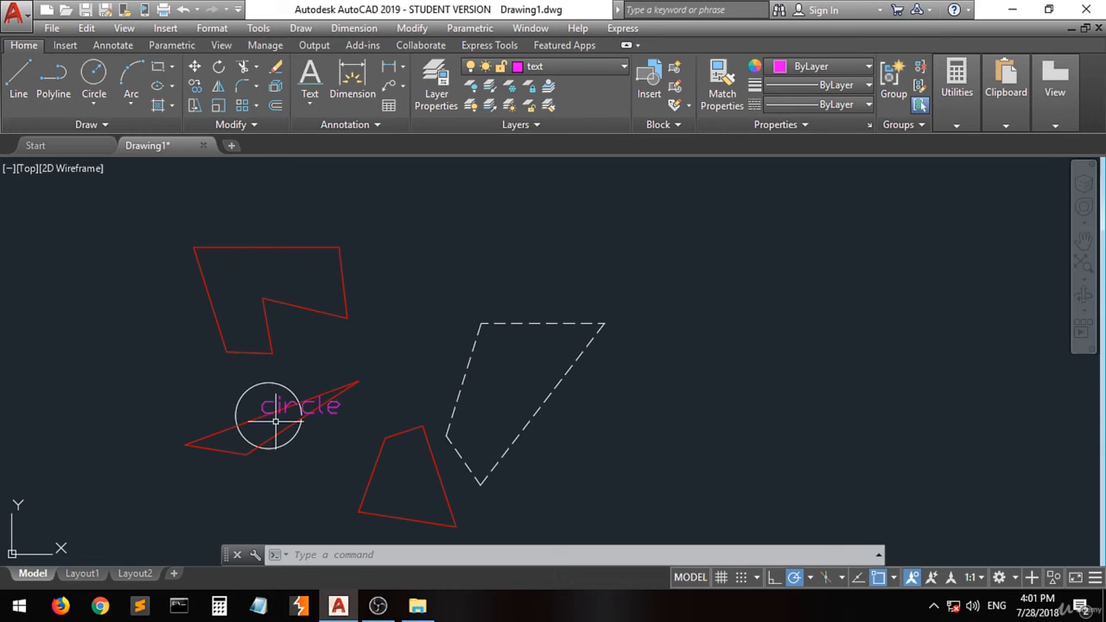
Step: Lock layer 0 by picking the white circle and lock the text layer by picking the "circle" text
scroll(301, 409, "up", 6)
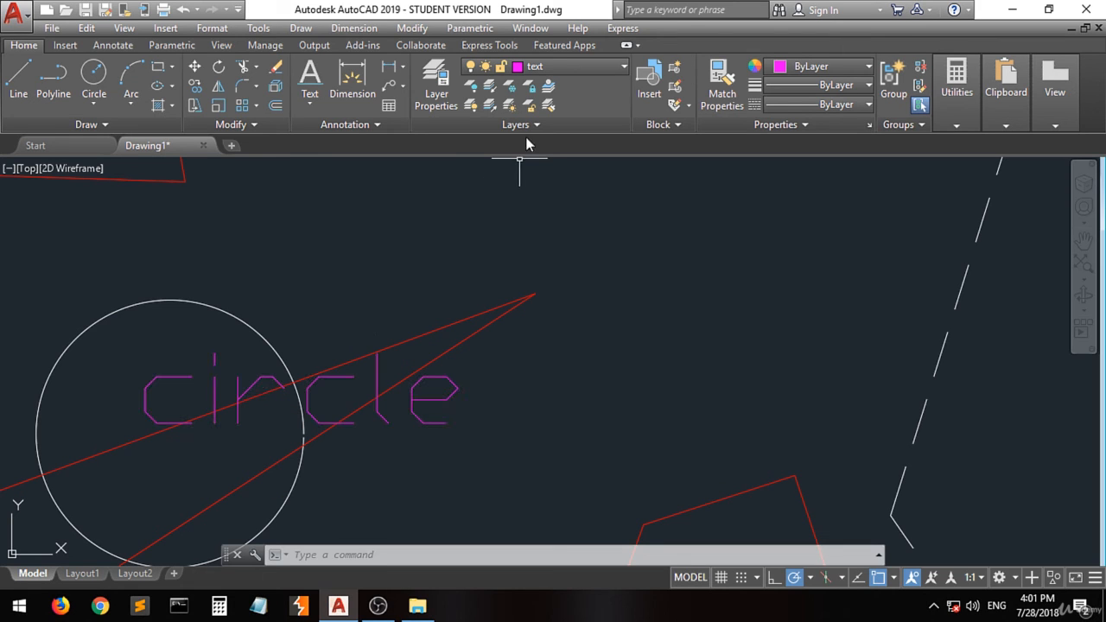
left_click(530, 87)
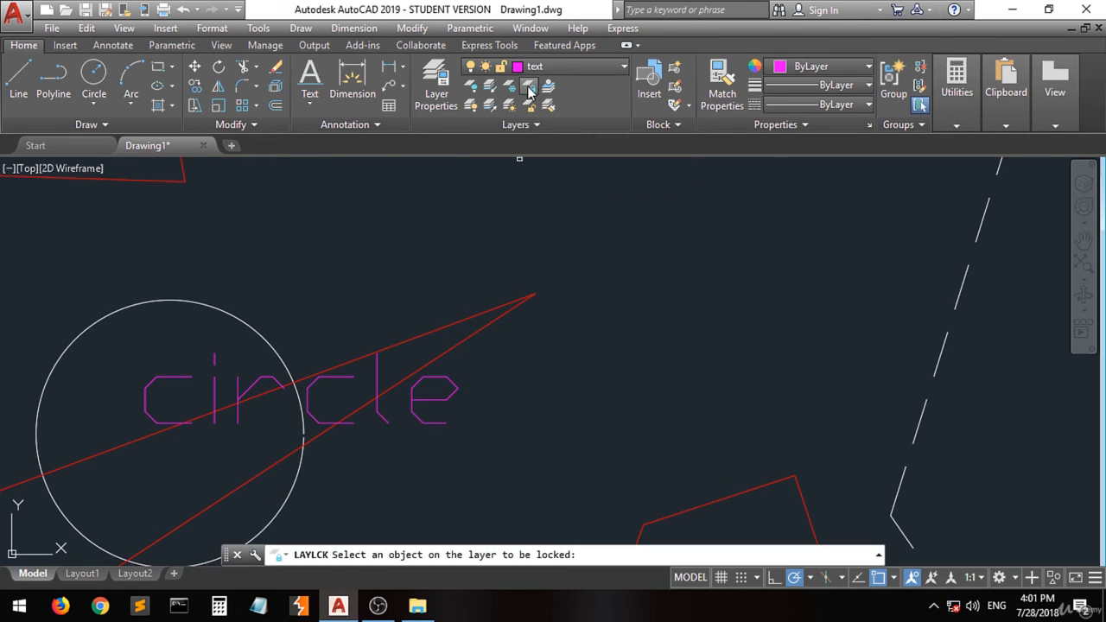
left_click(283, 358)
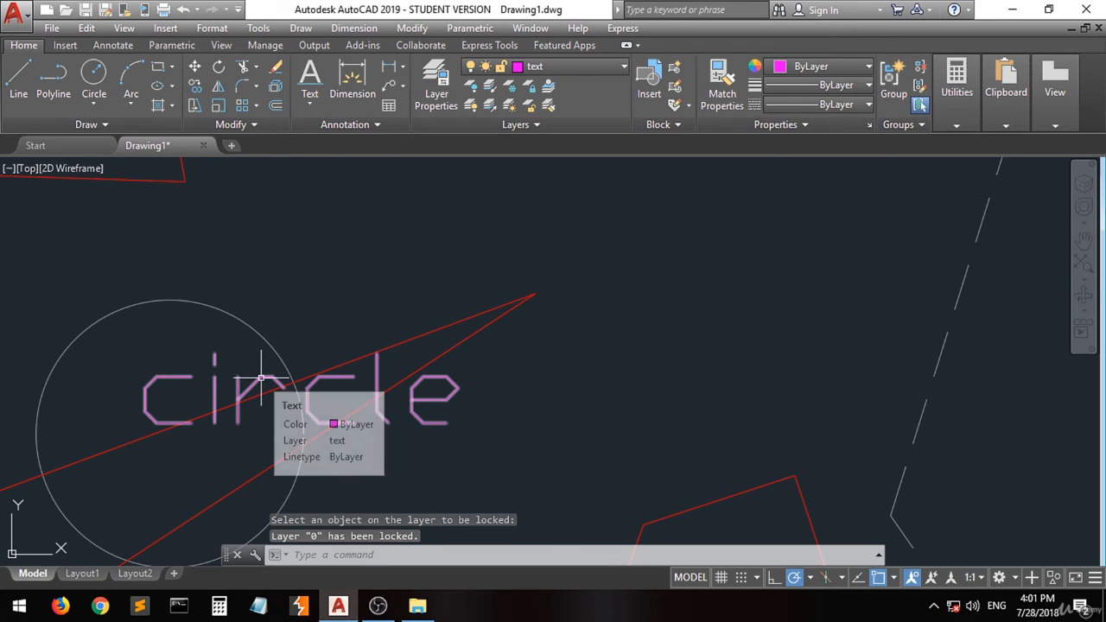
left_click(533, 88)
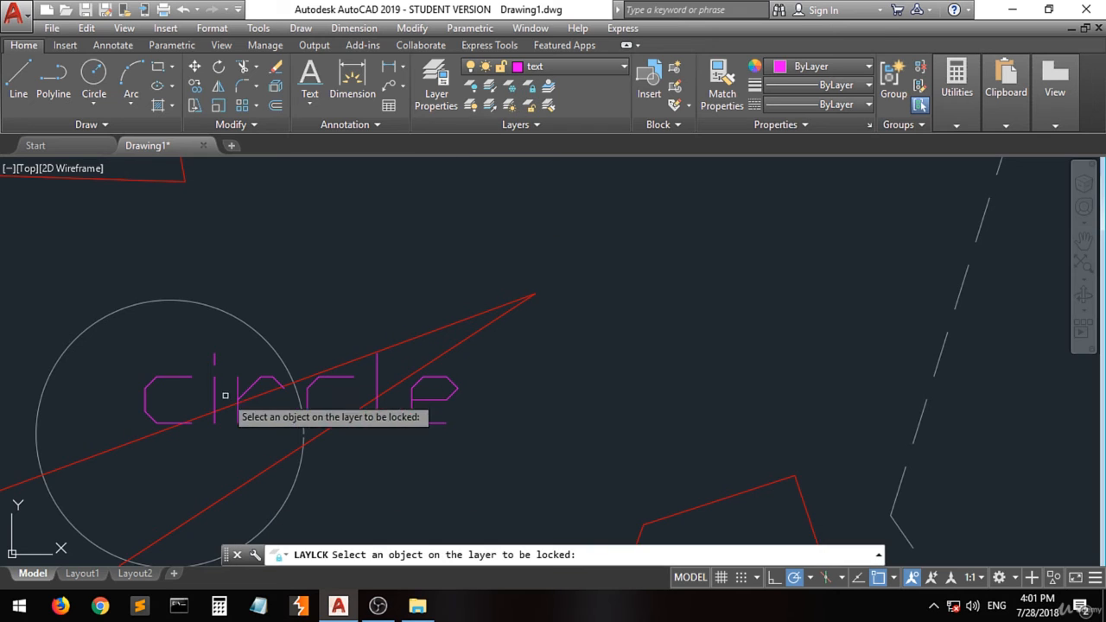
left_click(256, 383)
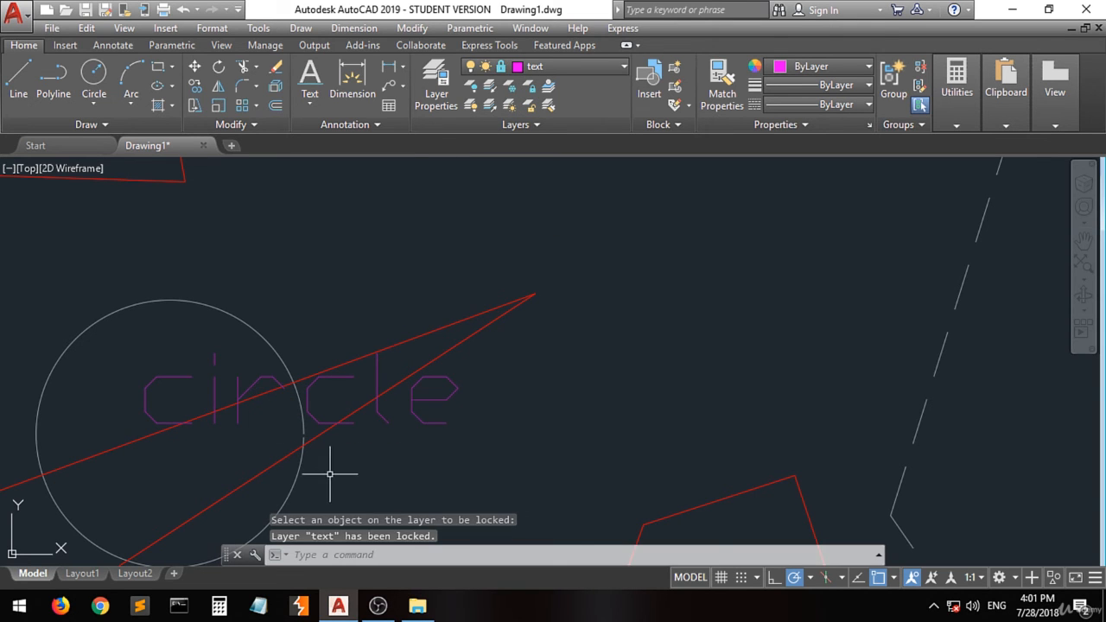
scroll(298, 405, "down", 4)
scroll(309, 417, "up", 5)
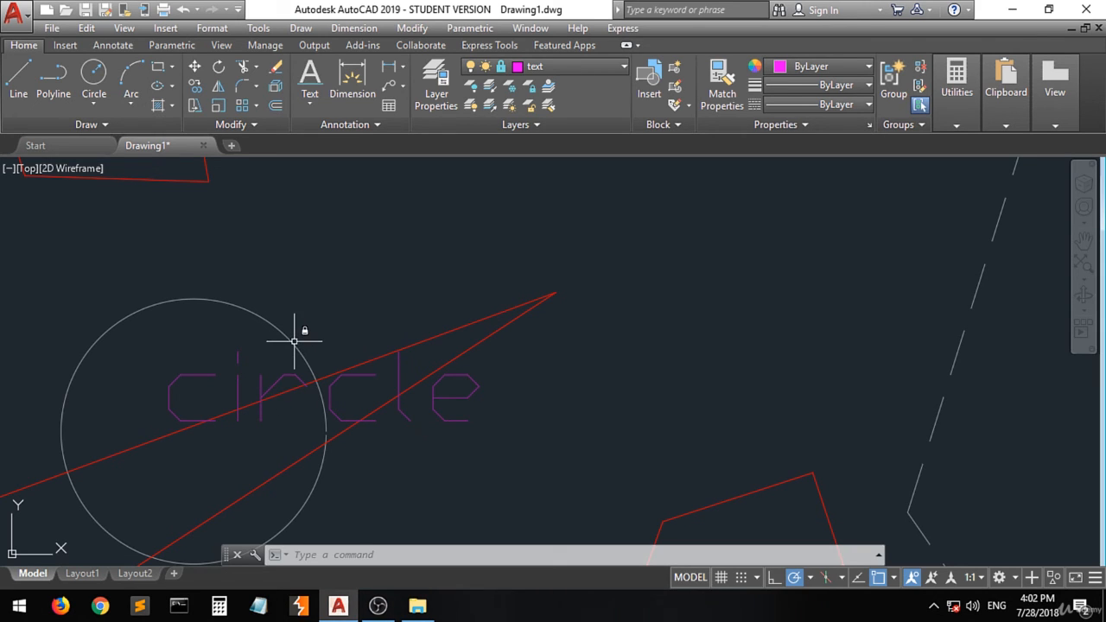
mouse_move(294, 342)
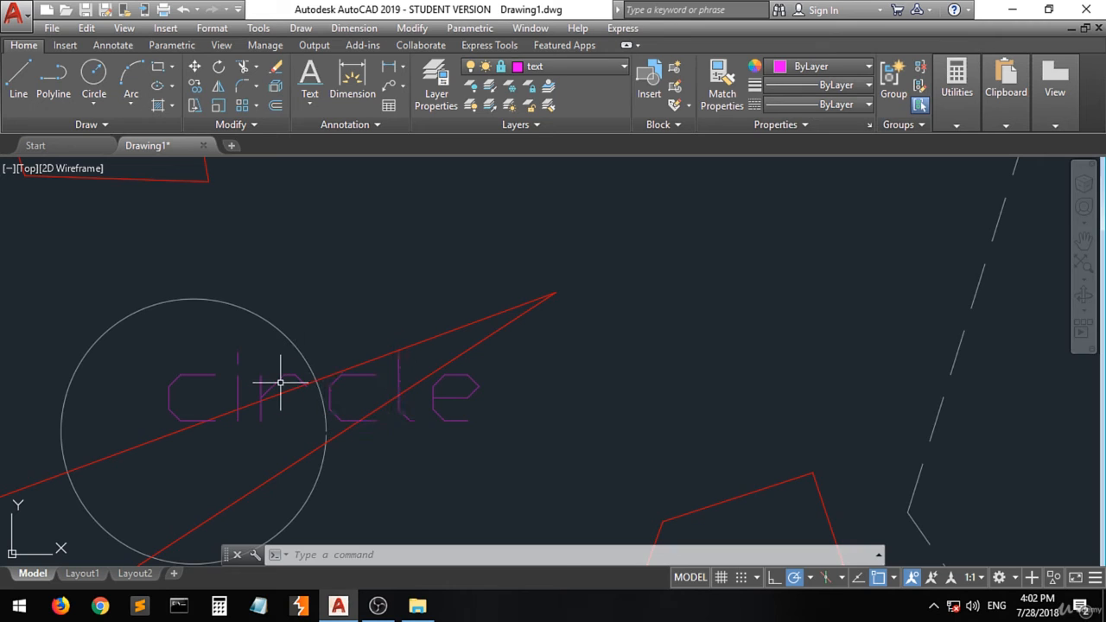
left_click(328, 372)
left_click(318, 385)
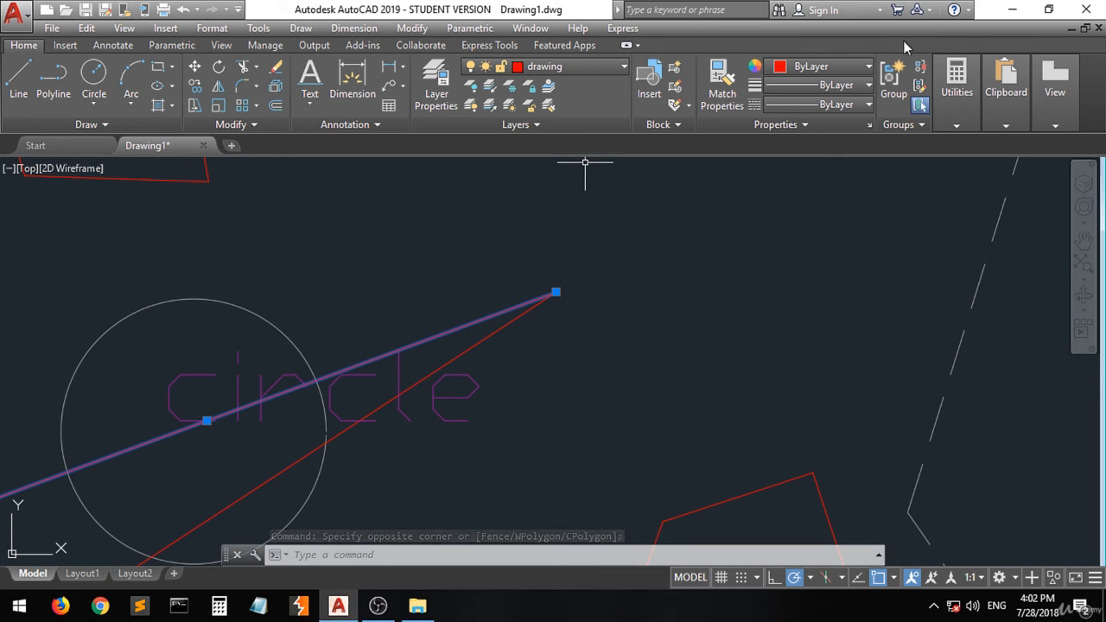
left_click(829, 66)
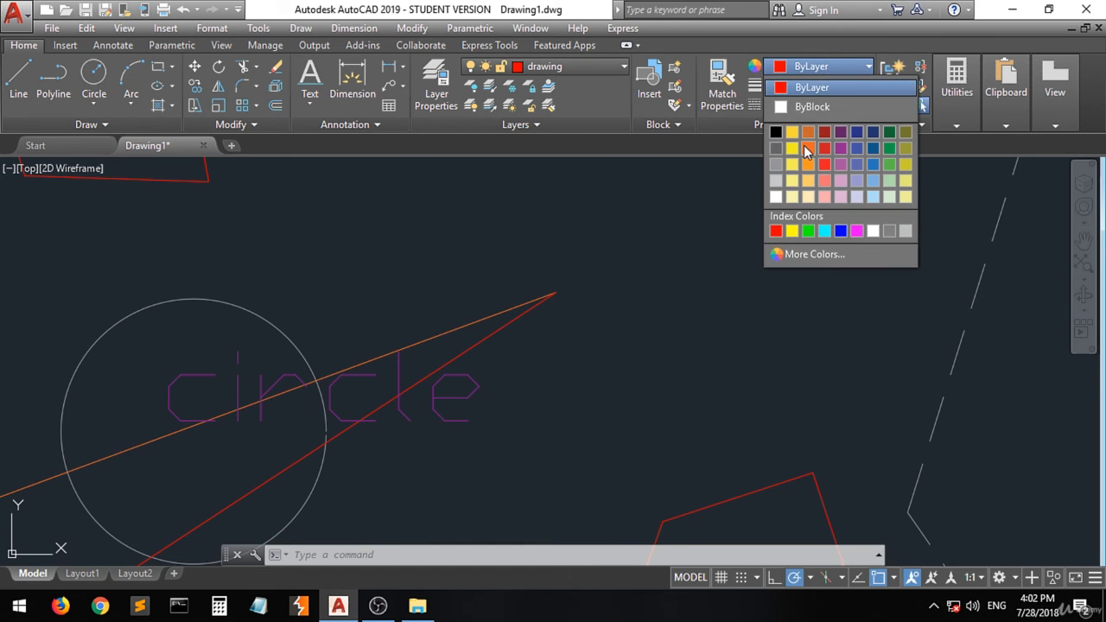
left_click(833, 66)
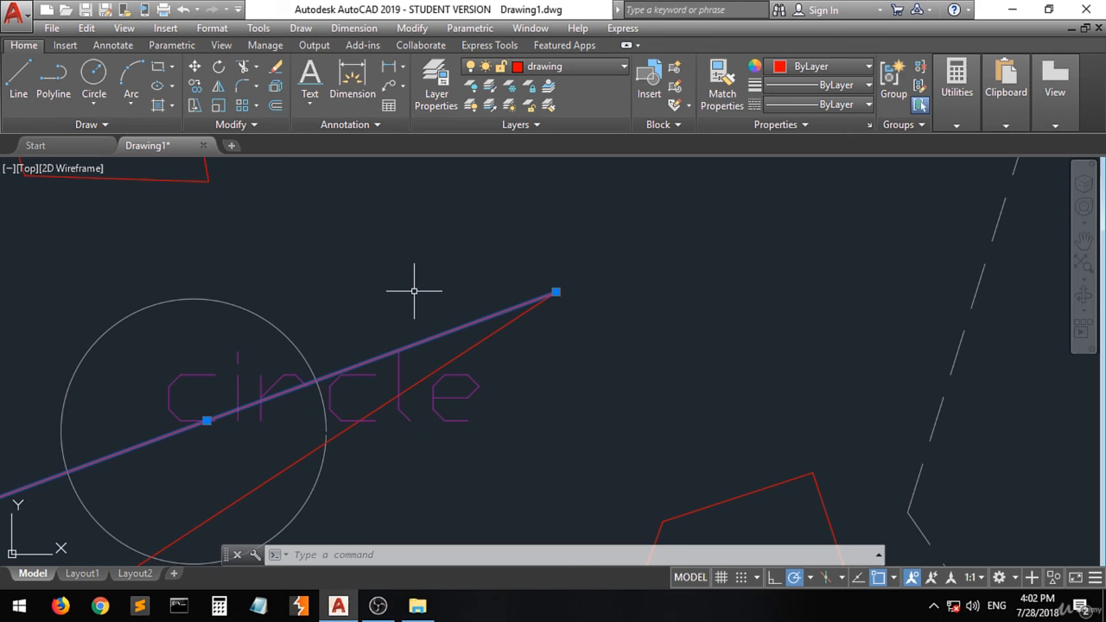
key("Escape")
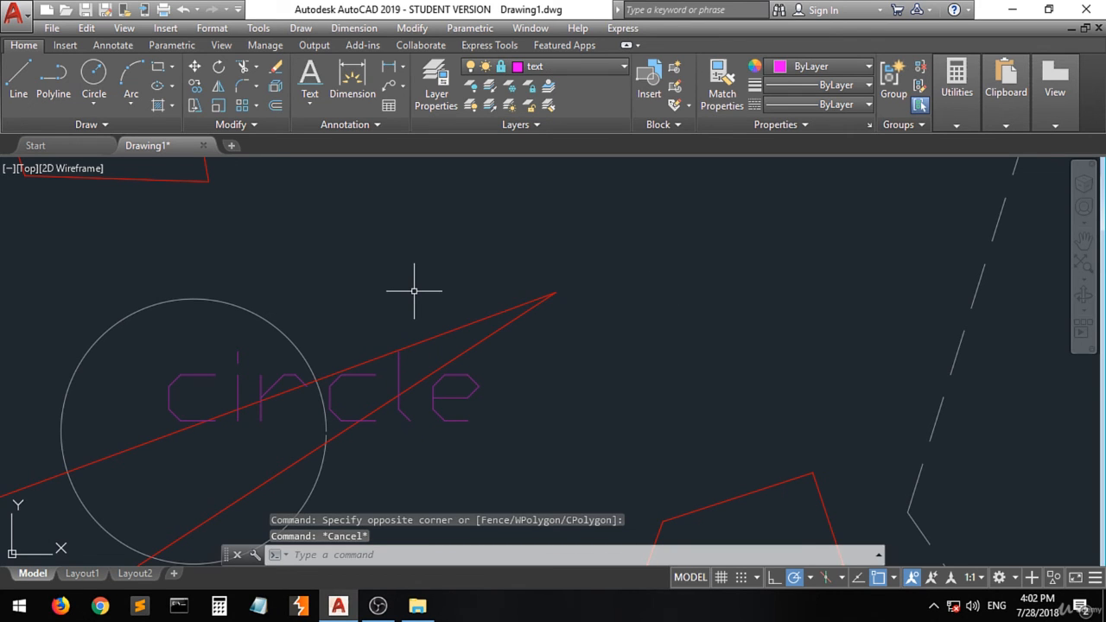
Step: Unlock the text layer by picking the "circle" text and unlock layer 0 by picking the circle
scroll(414, 291, "down", 2)
scroll(414, 292, "up", 2)
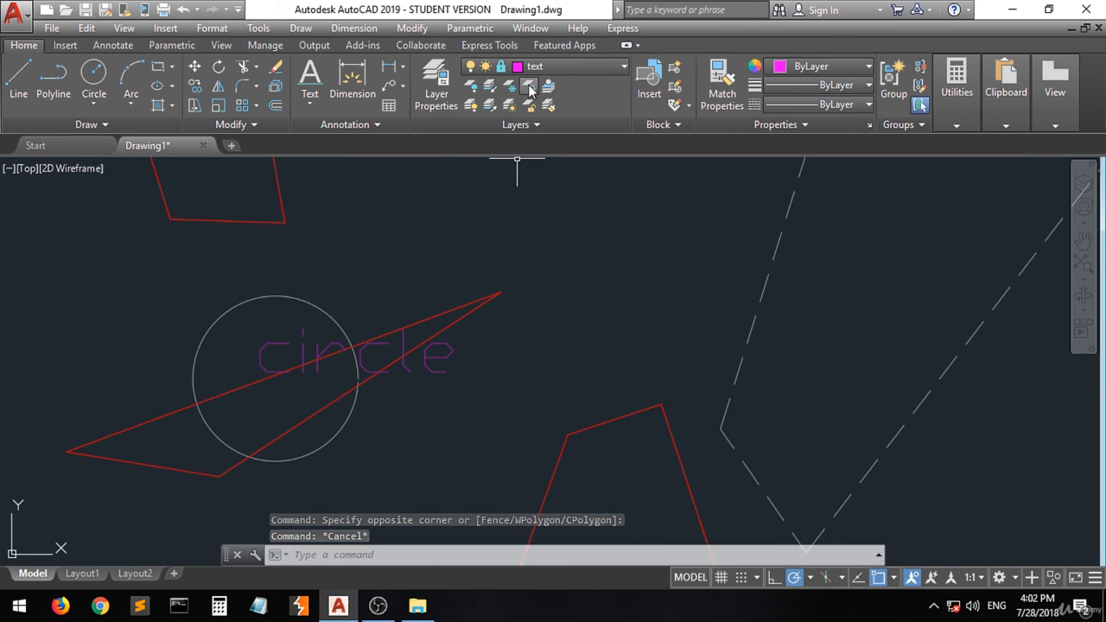
left_click(529, 104)
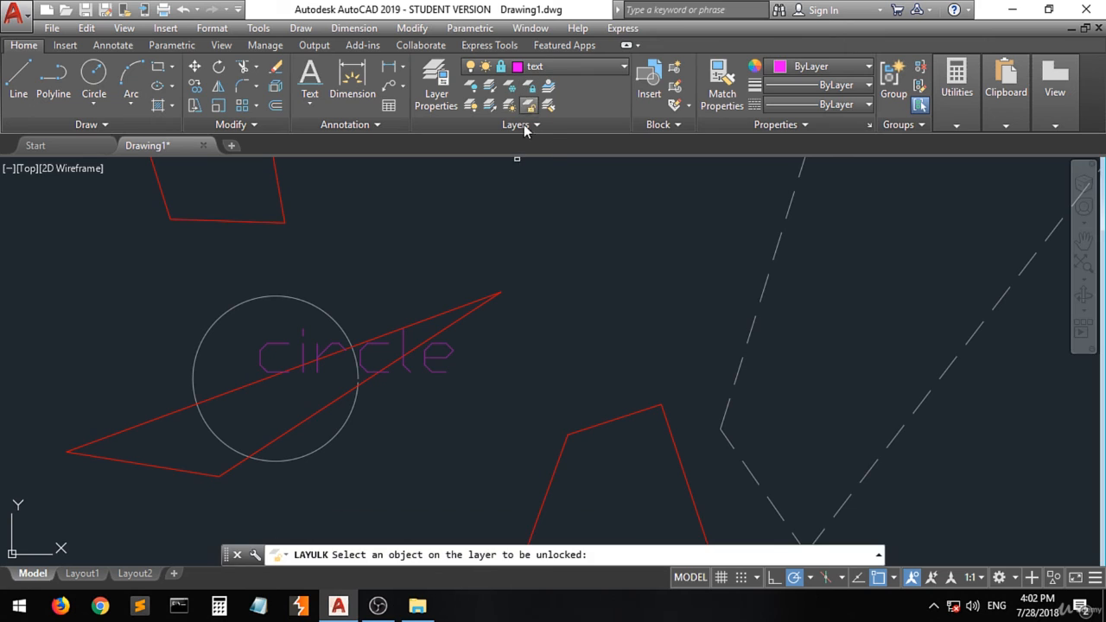
left_click(364, 346)
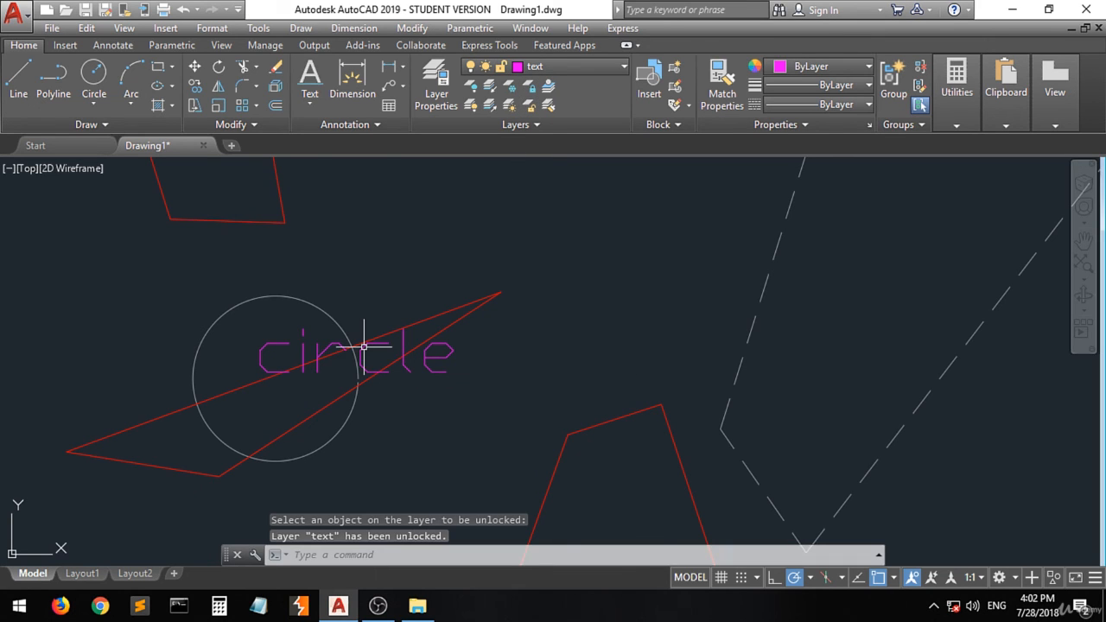
left_click(529, 105)
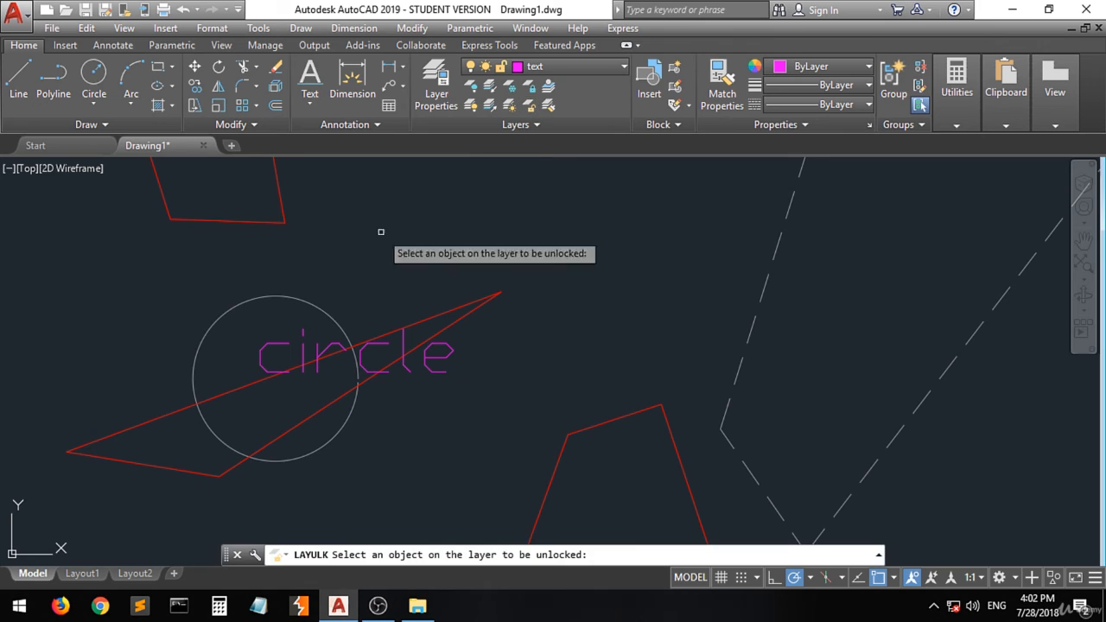
left_click(318, 310)
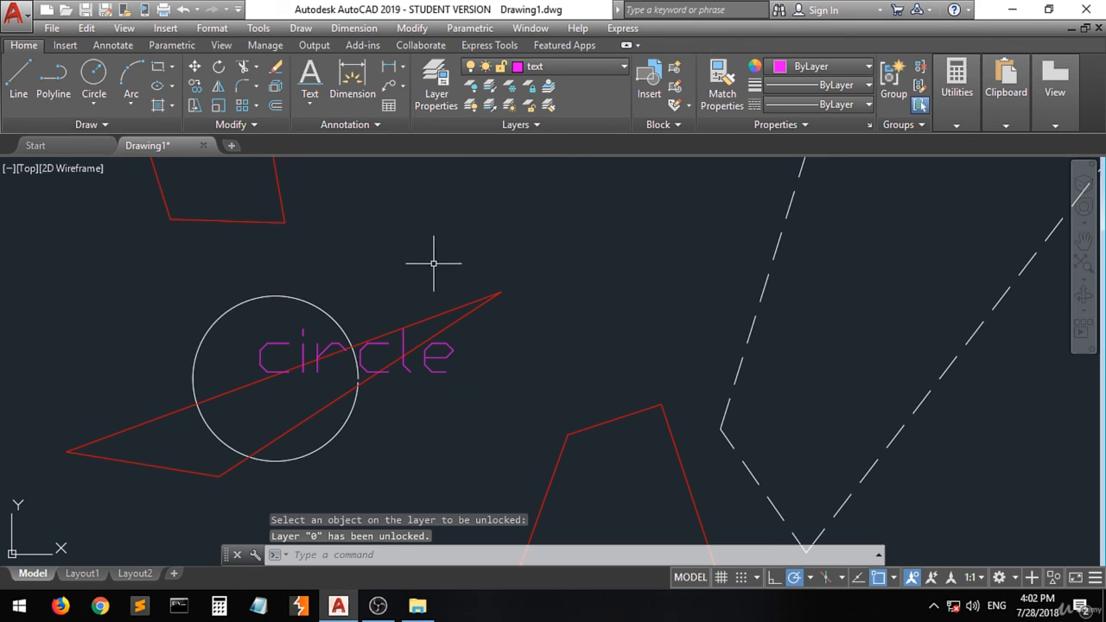
Step: Override the object colour of the short upper edge of the lower red quadrilateral with index colour Yellow
scroll(415, 458, "down", 2)
scroll(415, 458, "down", 4)
scroll(302, 284, "down", 2)
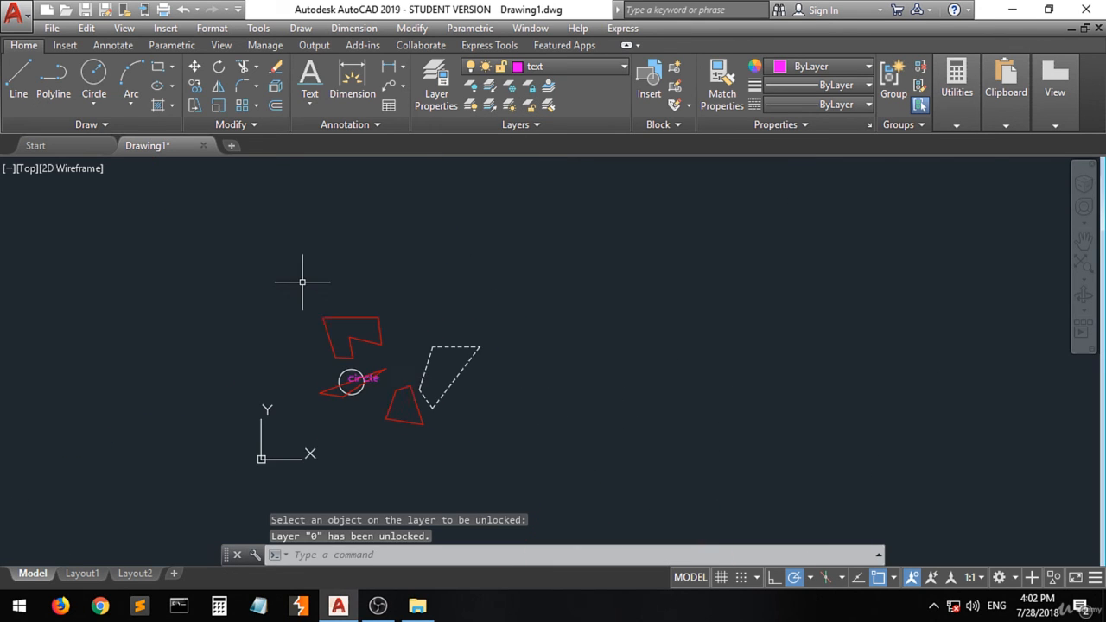
scroll(420, 395, "up", 2)
scroll(356, 375, "up", 2)
scroll(356, 376, "up", 2)
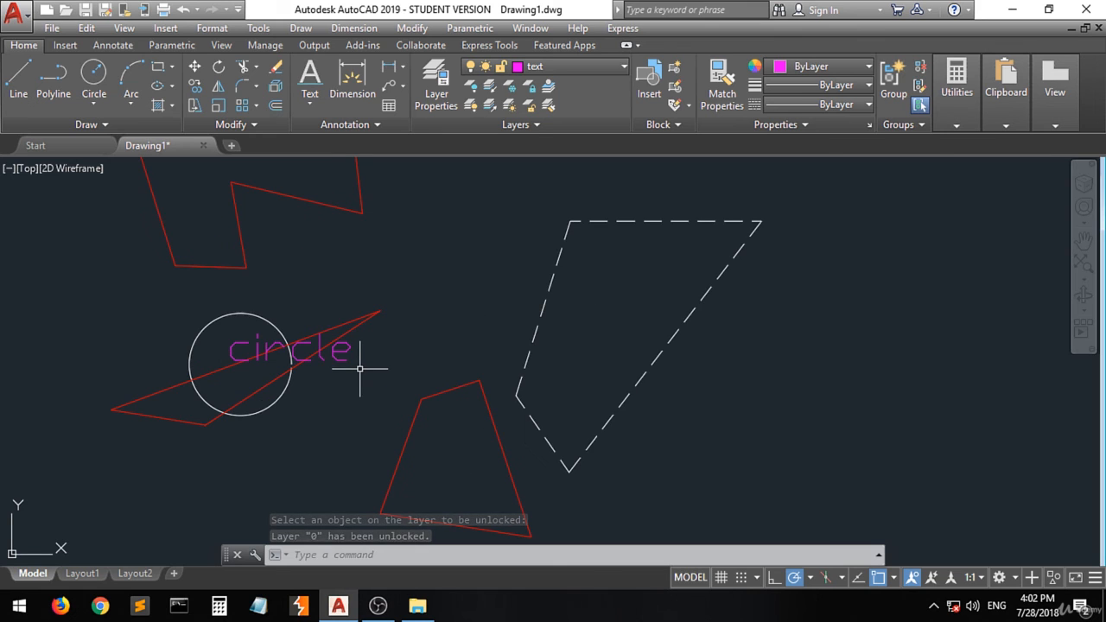
left_click(455, 388)
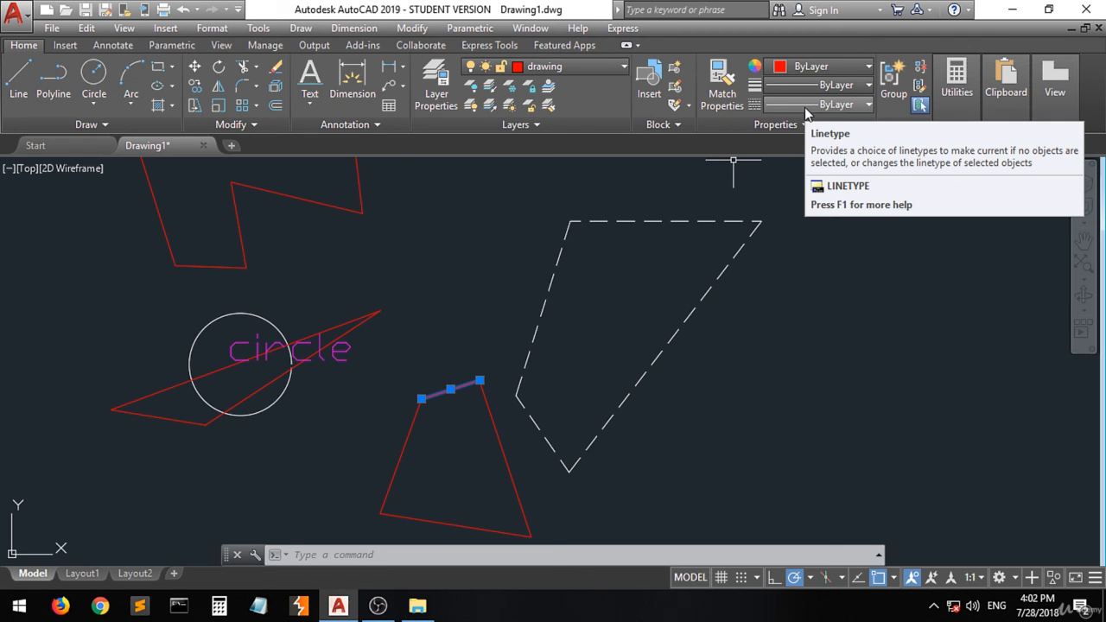
left_click(853, 67)
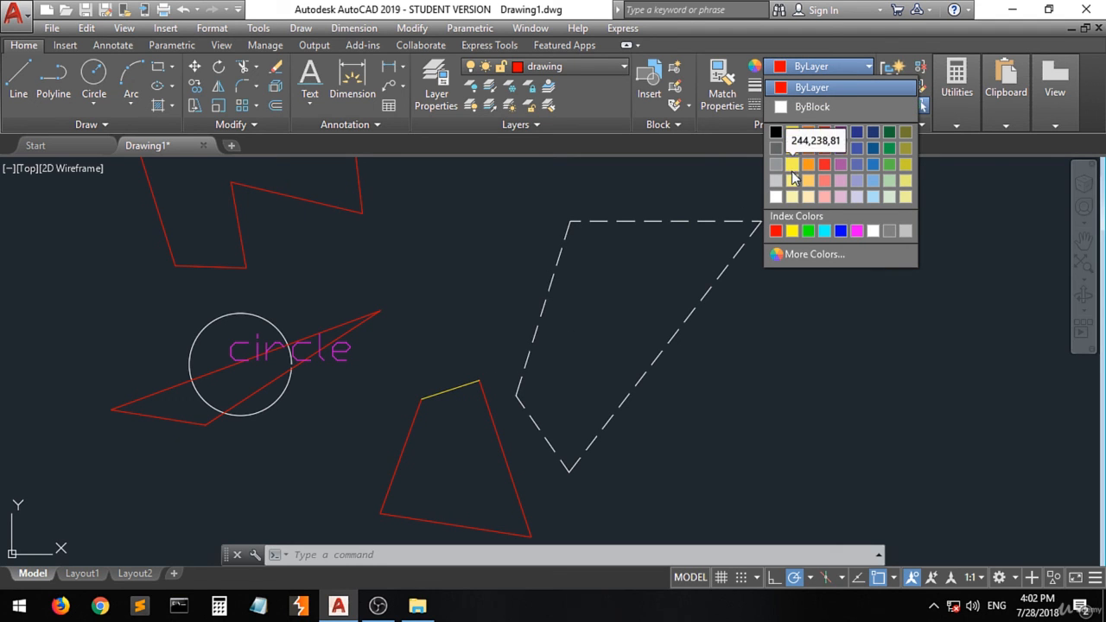
left_click(791, 231)
Step: Set the yellow edge's lineweight to 1.40 mm and its linetype to HIDDEN, and deselect it
left_click(843, 84)
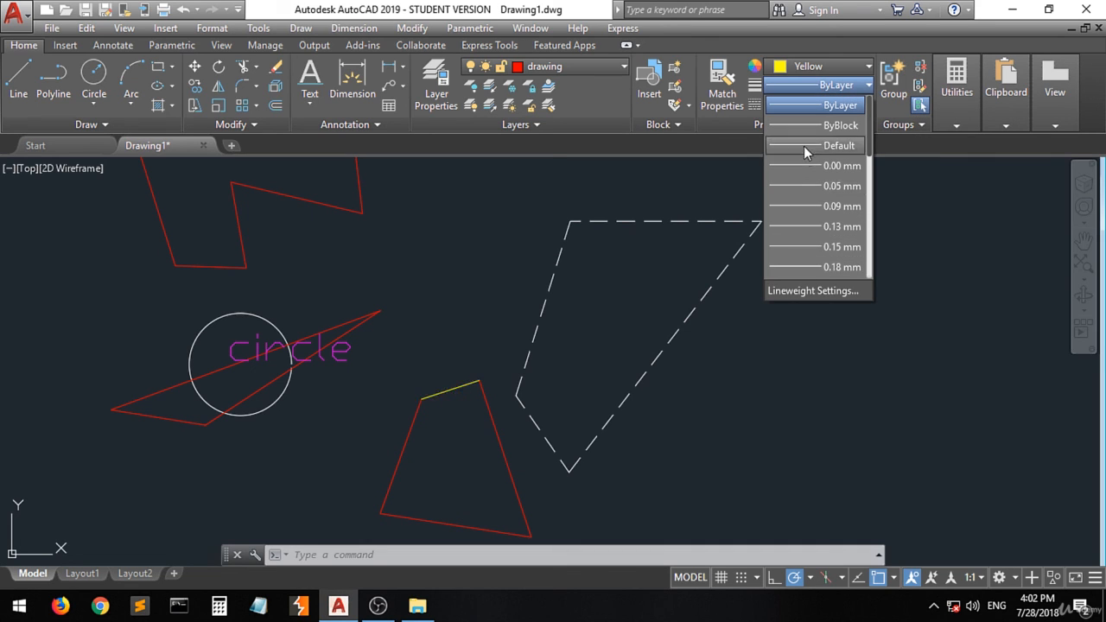
scroll(829, 235, "down", 1)
scroll(830, 235, "down", 4)
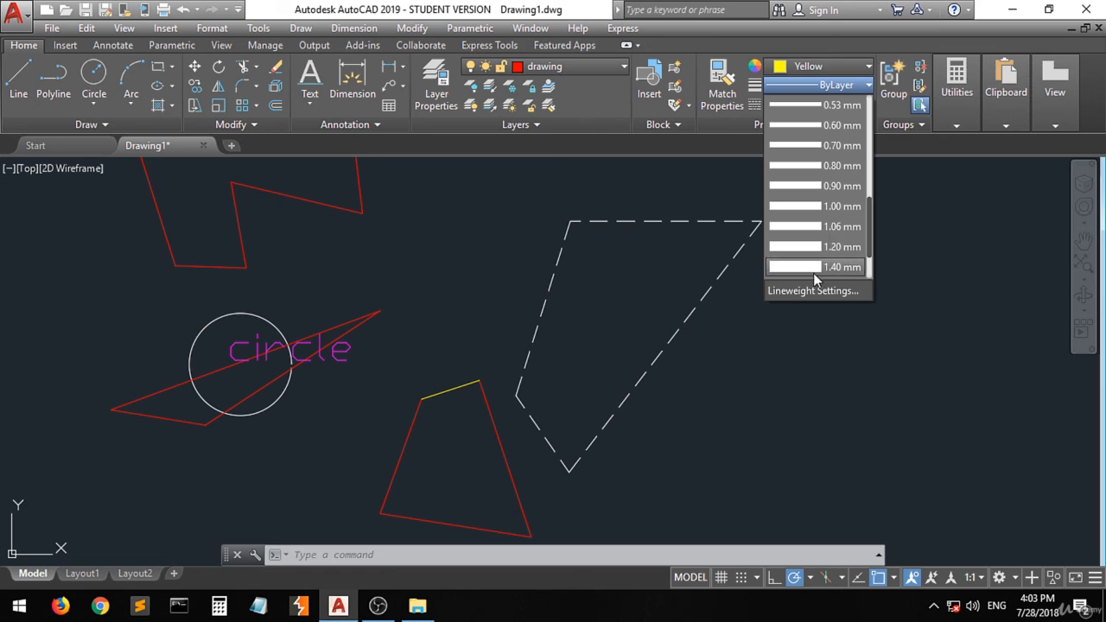
left_click(809, 270)
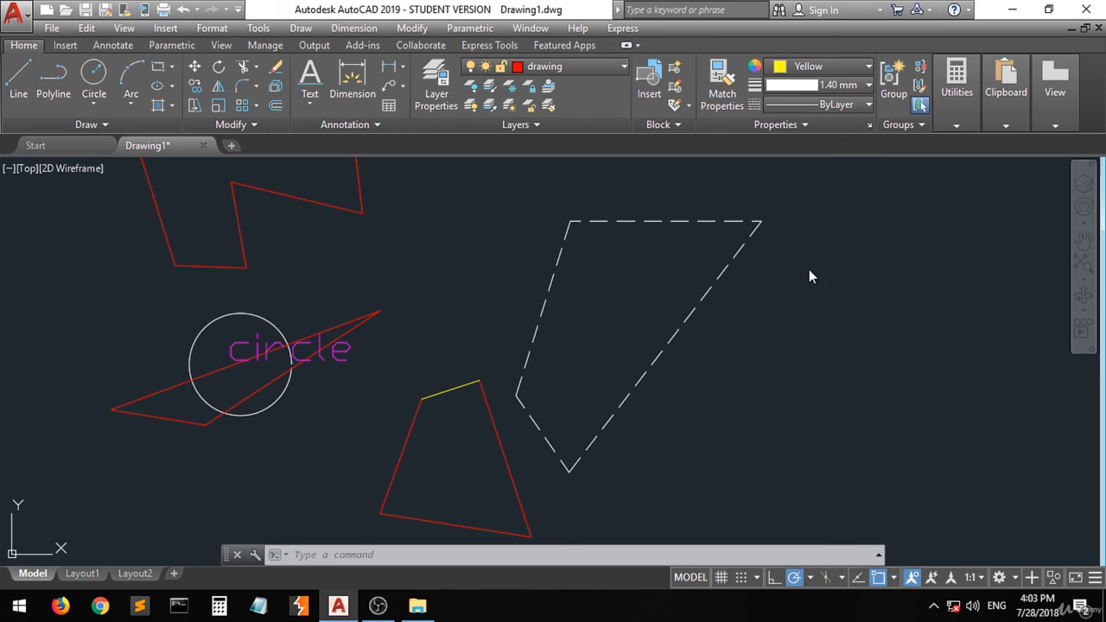
left_click(837, 105)
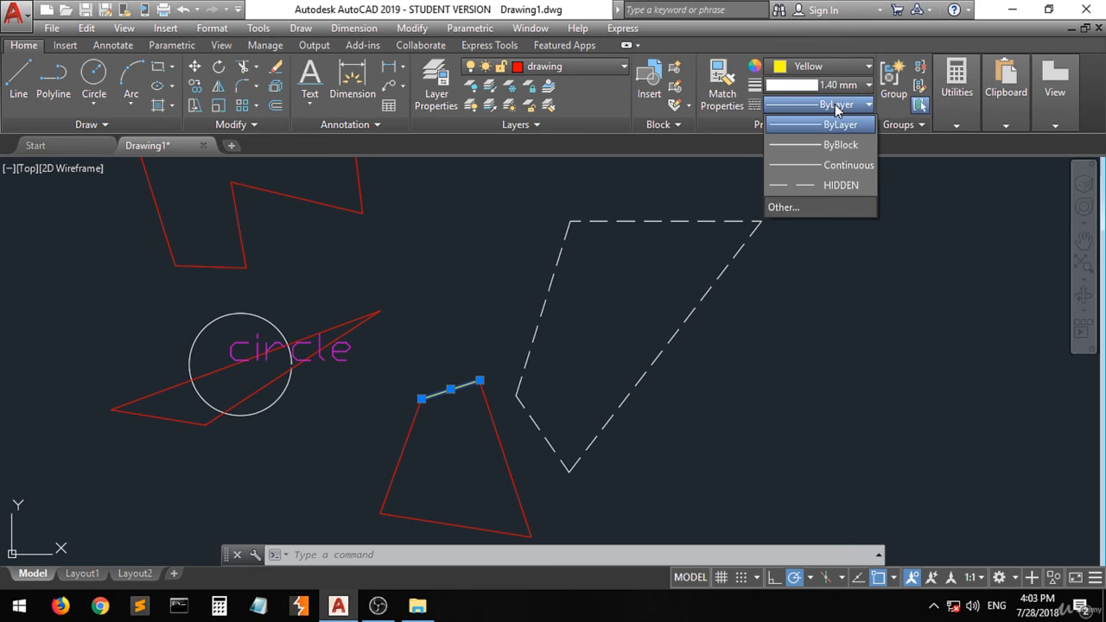
left_click(843, 185)
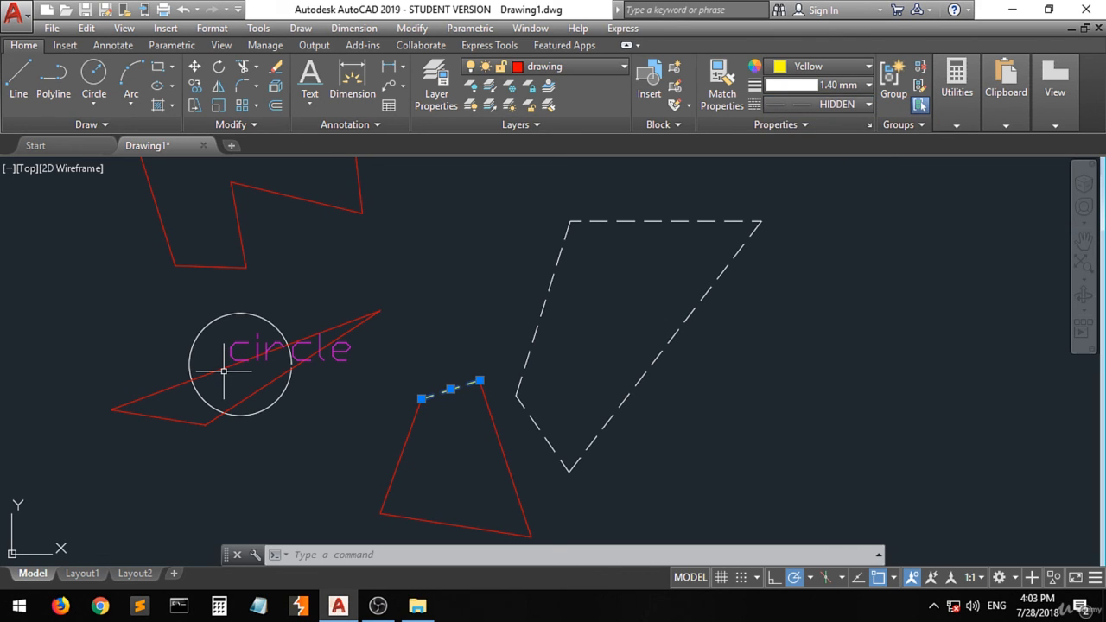
key("Escape")
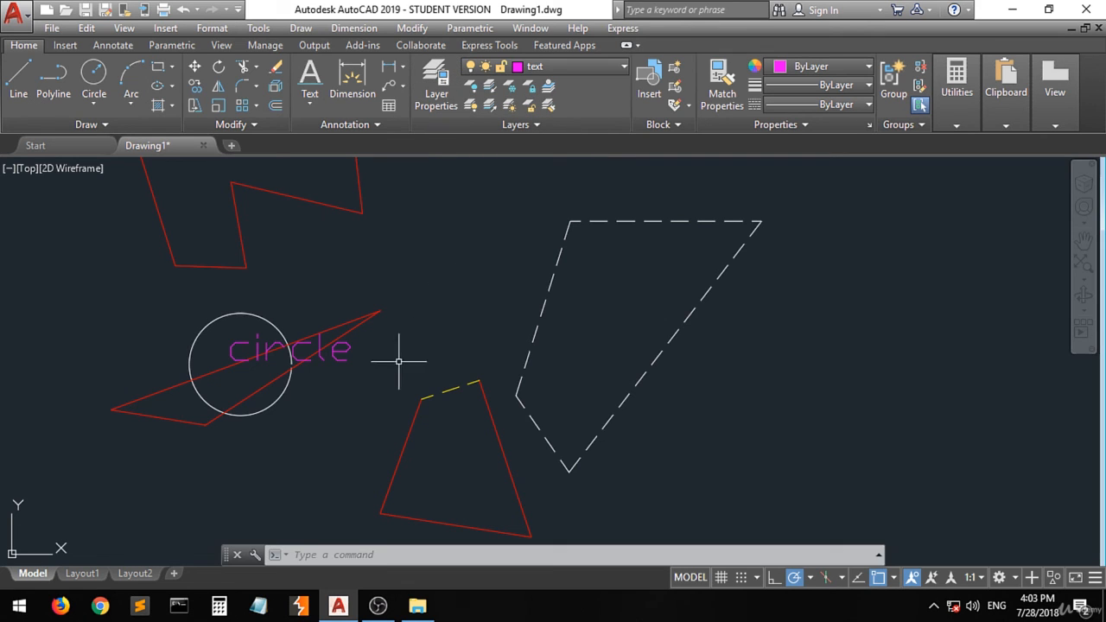
scroll(398, 361, "down", 1)
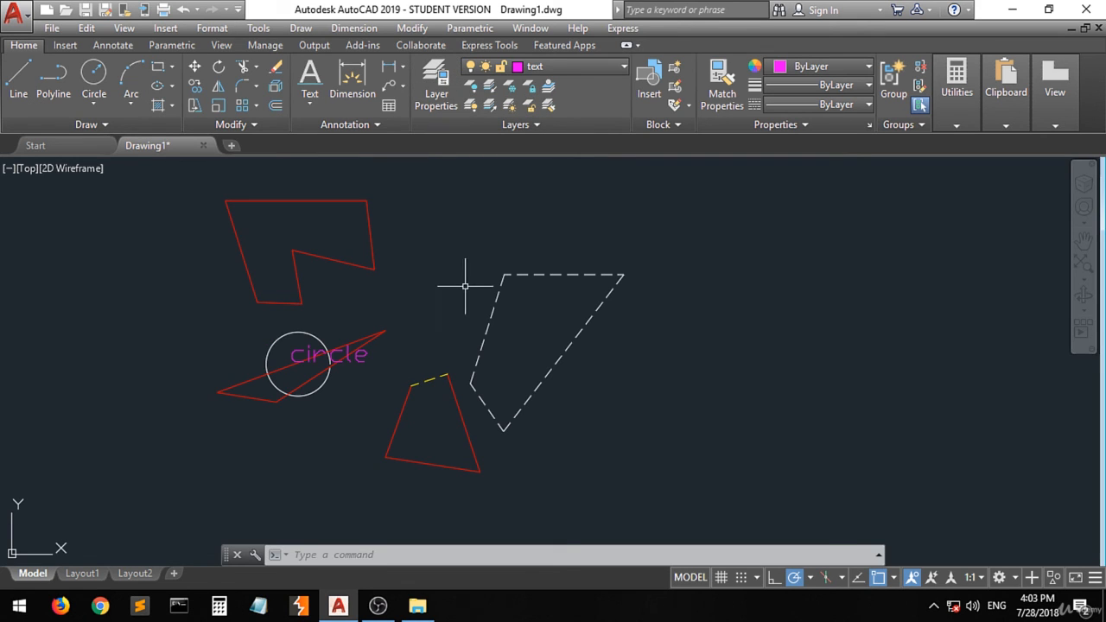